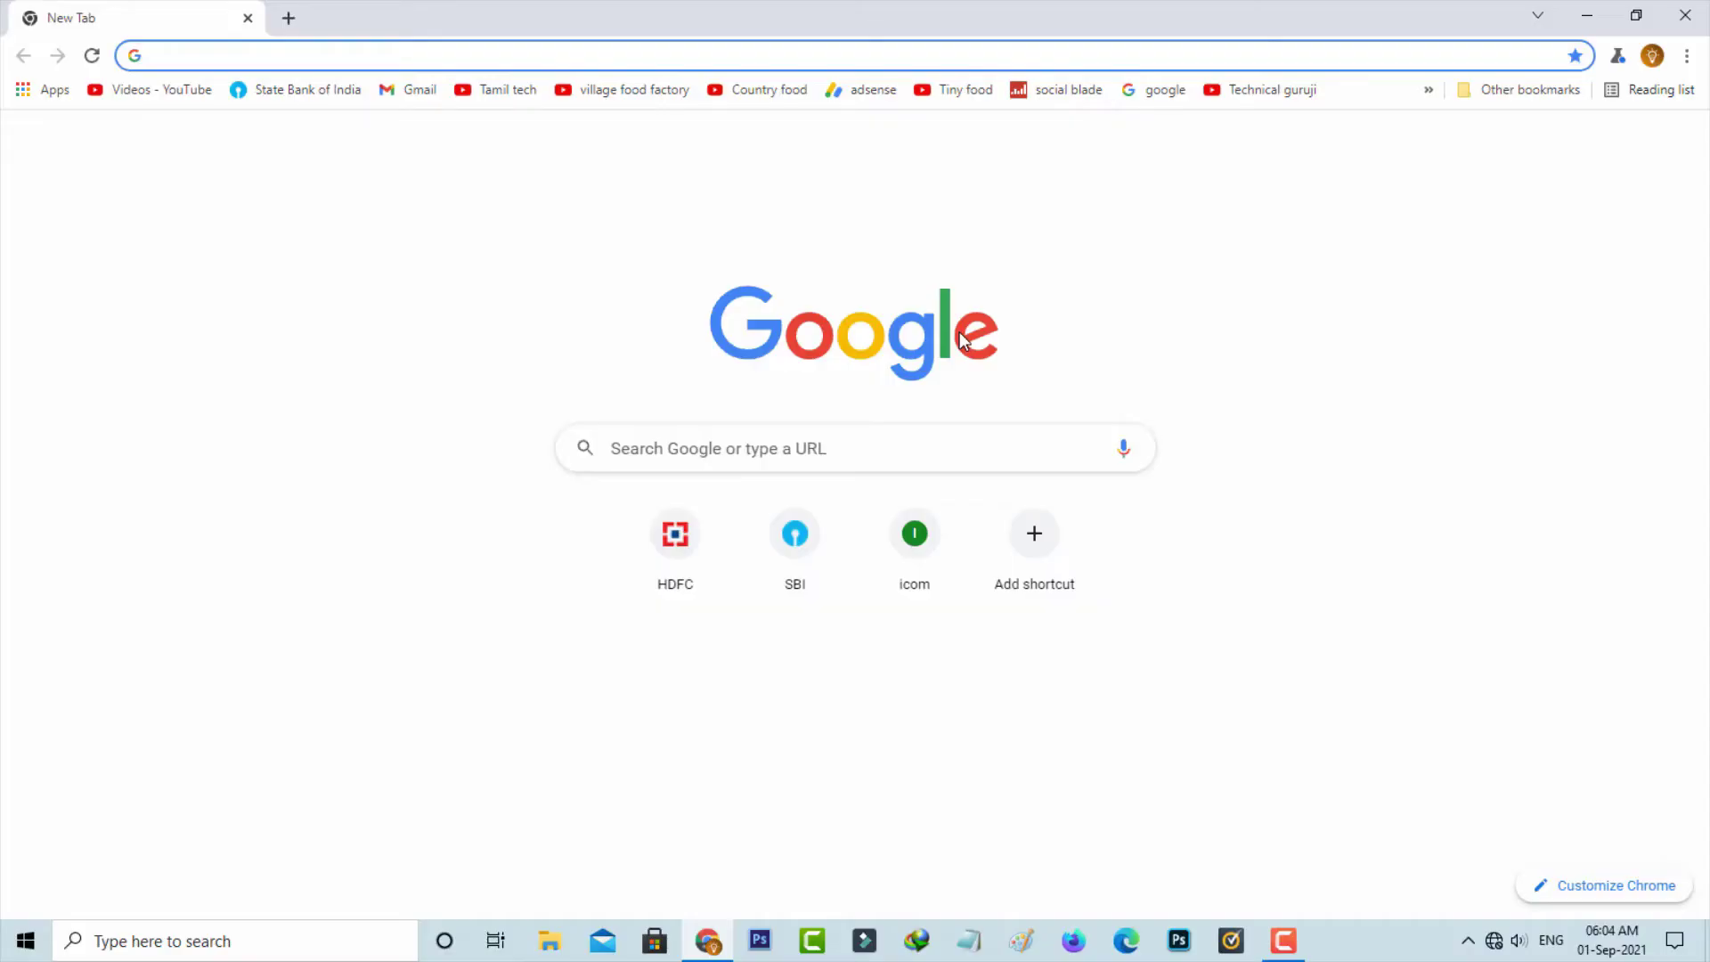
Find 'use hard' in chrome://settings and switch off 'Use hardware acceleration when available'
type("chrome://settings")
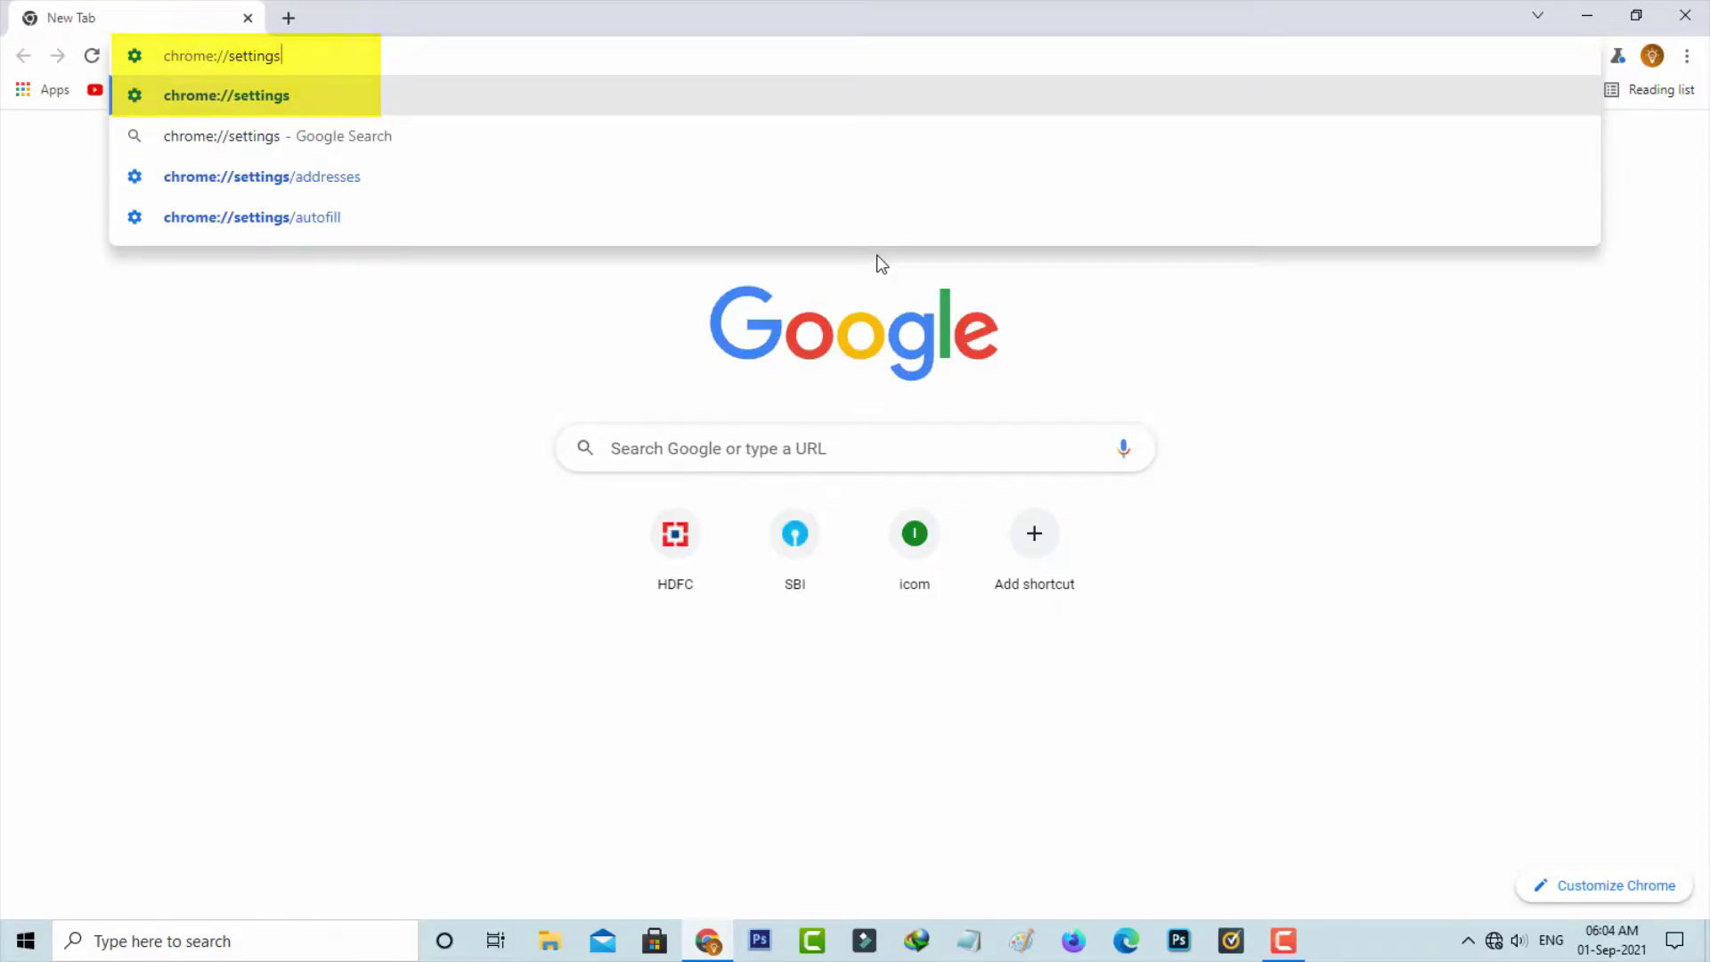
key("Return")
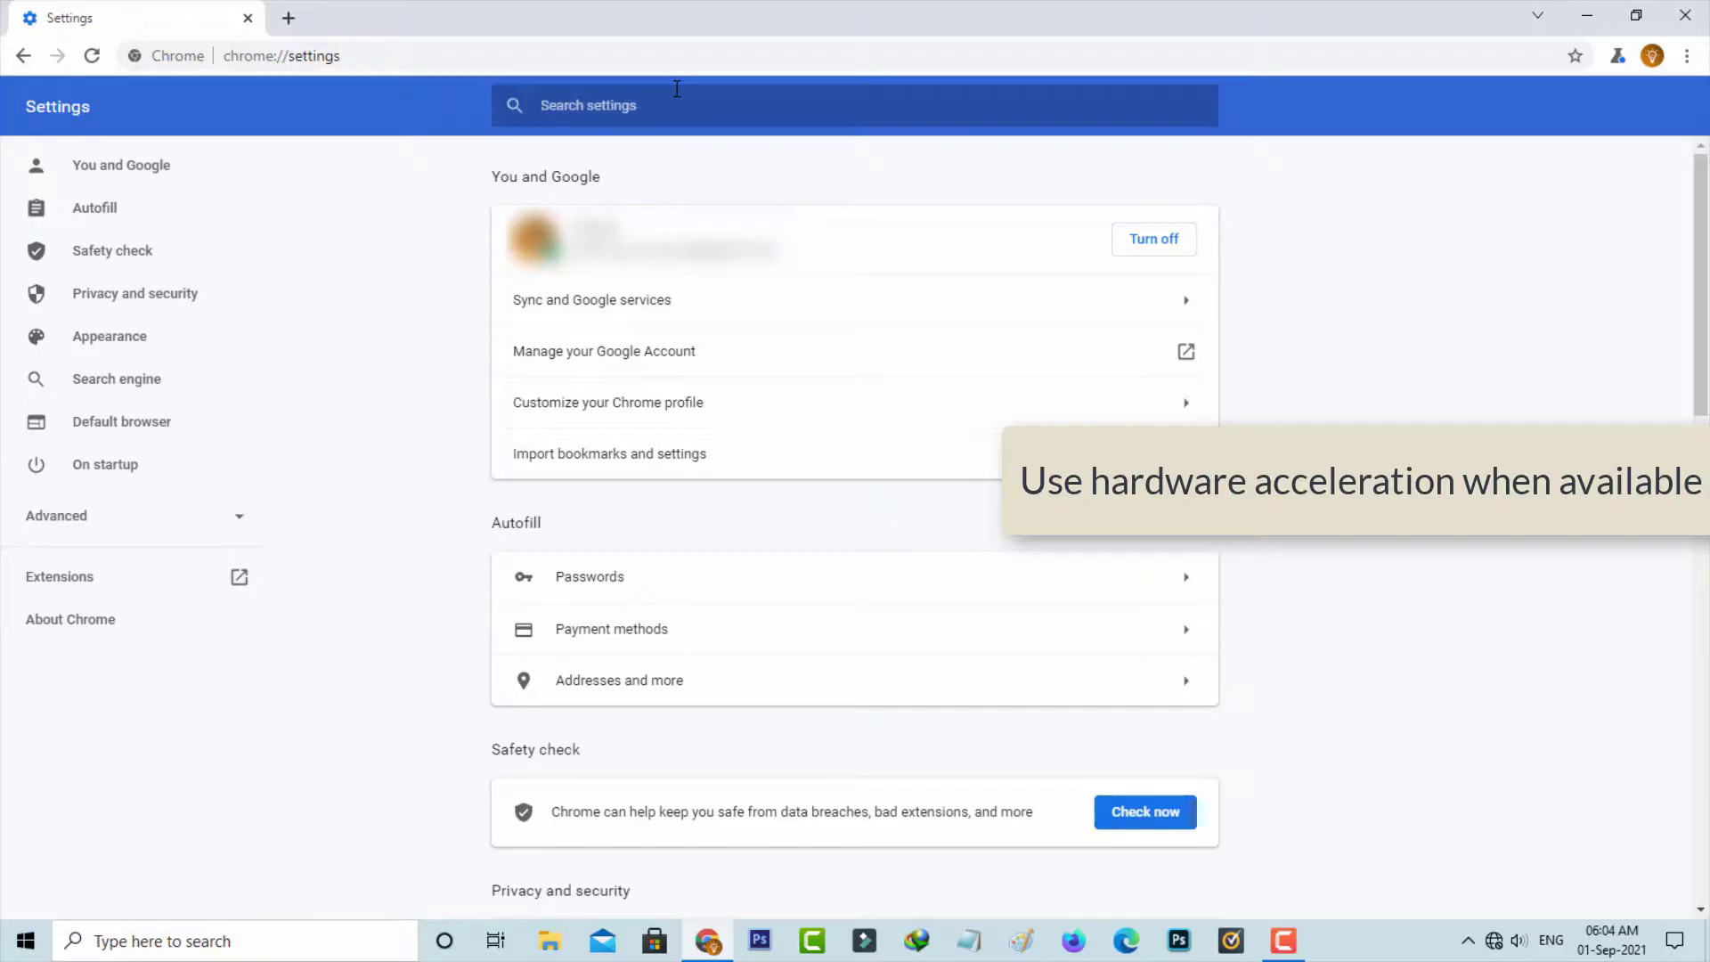
type("usehard")
key("Left")
key("Left")
key("Left")
key("Left")
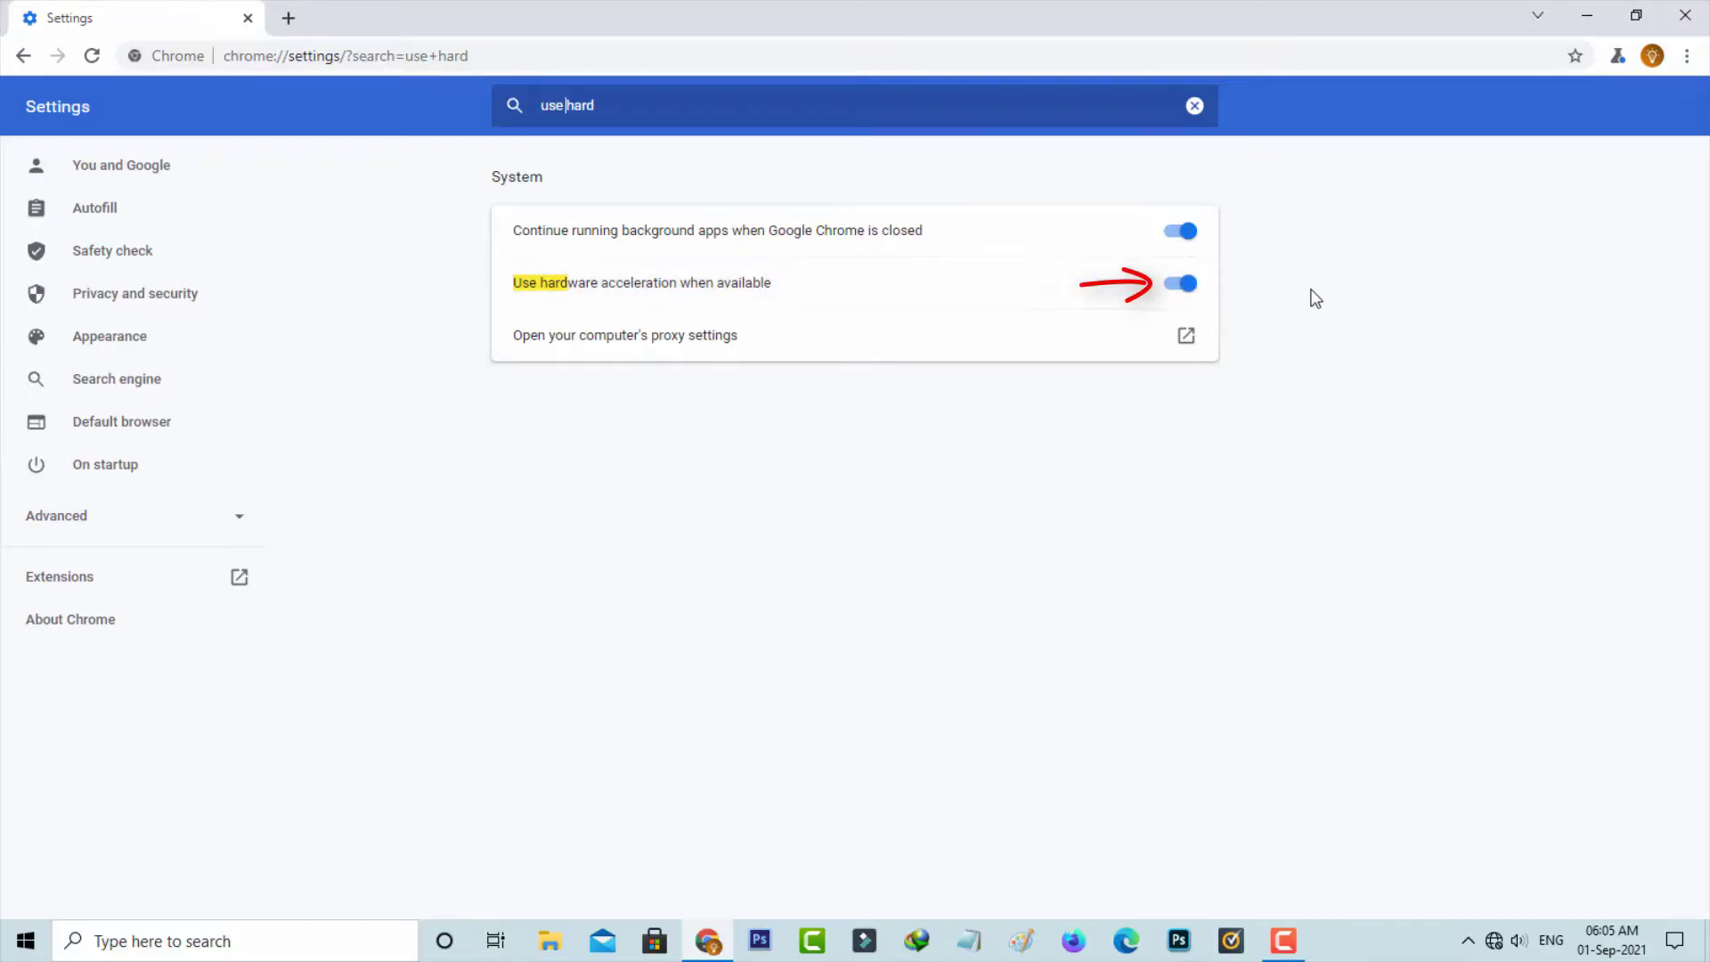
left_click(1191, 286)
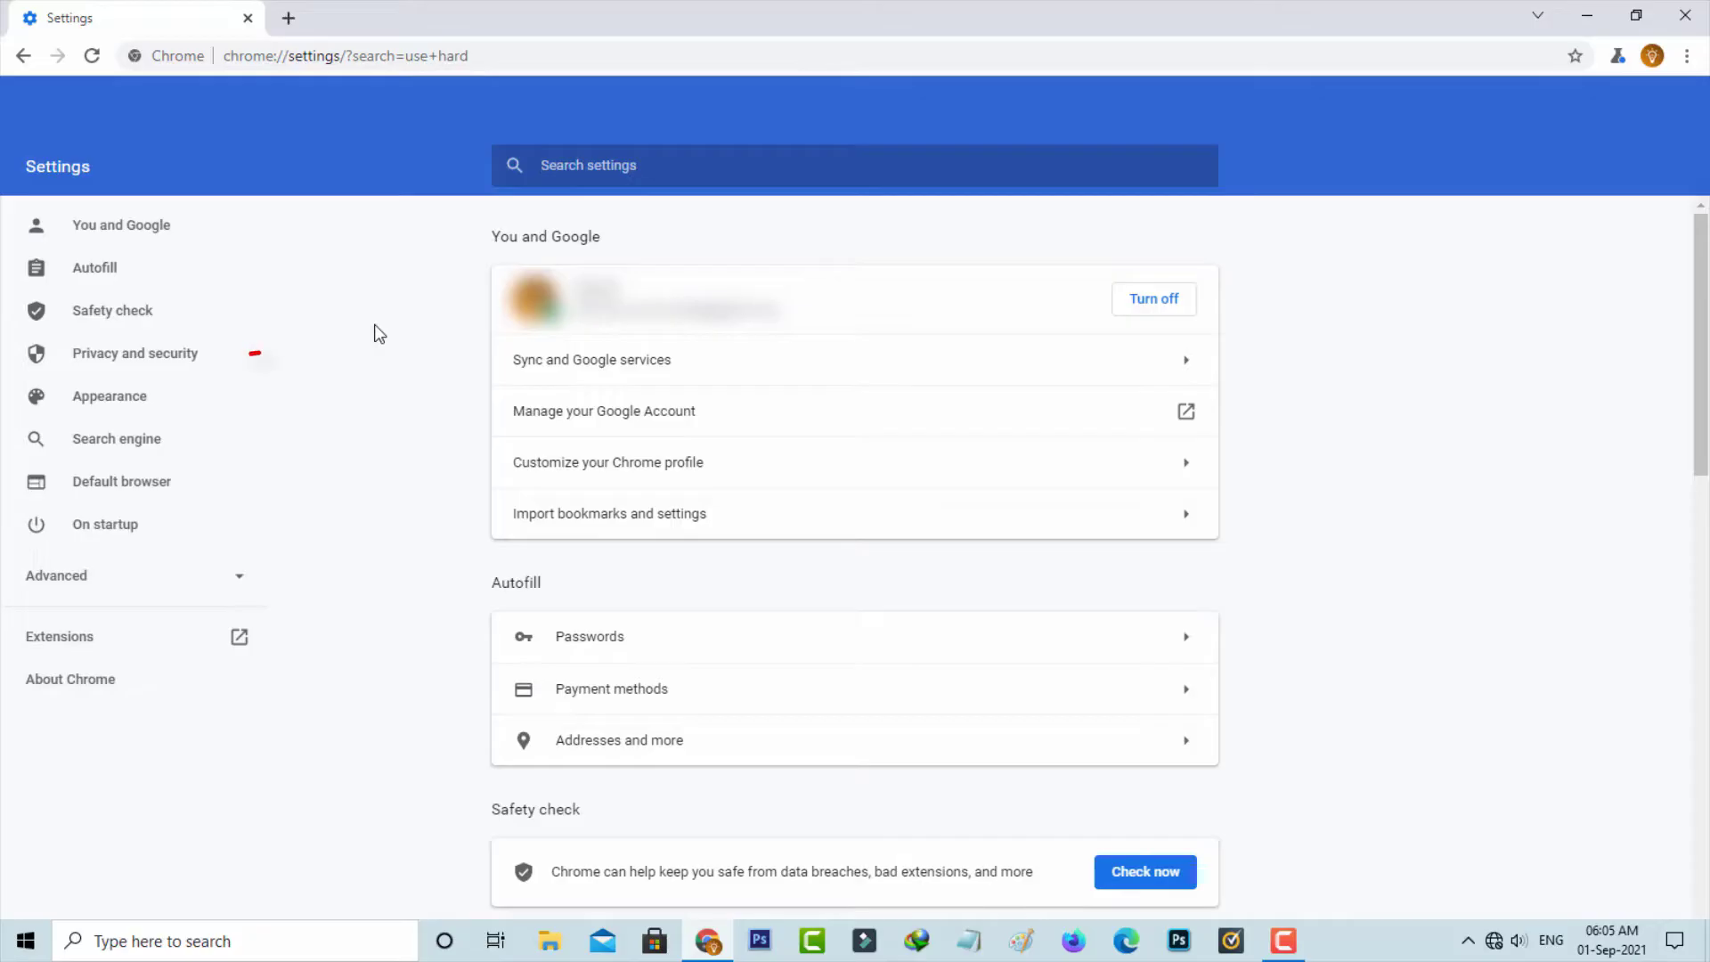
Set Chrome's Cookies and other site data to 'Allow all cookies', then return to Privacy and security
left_click(160, 363)
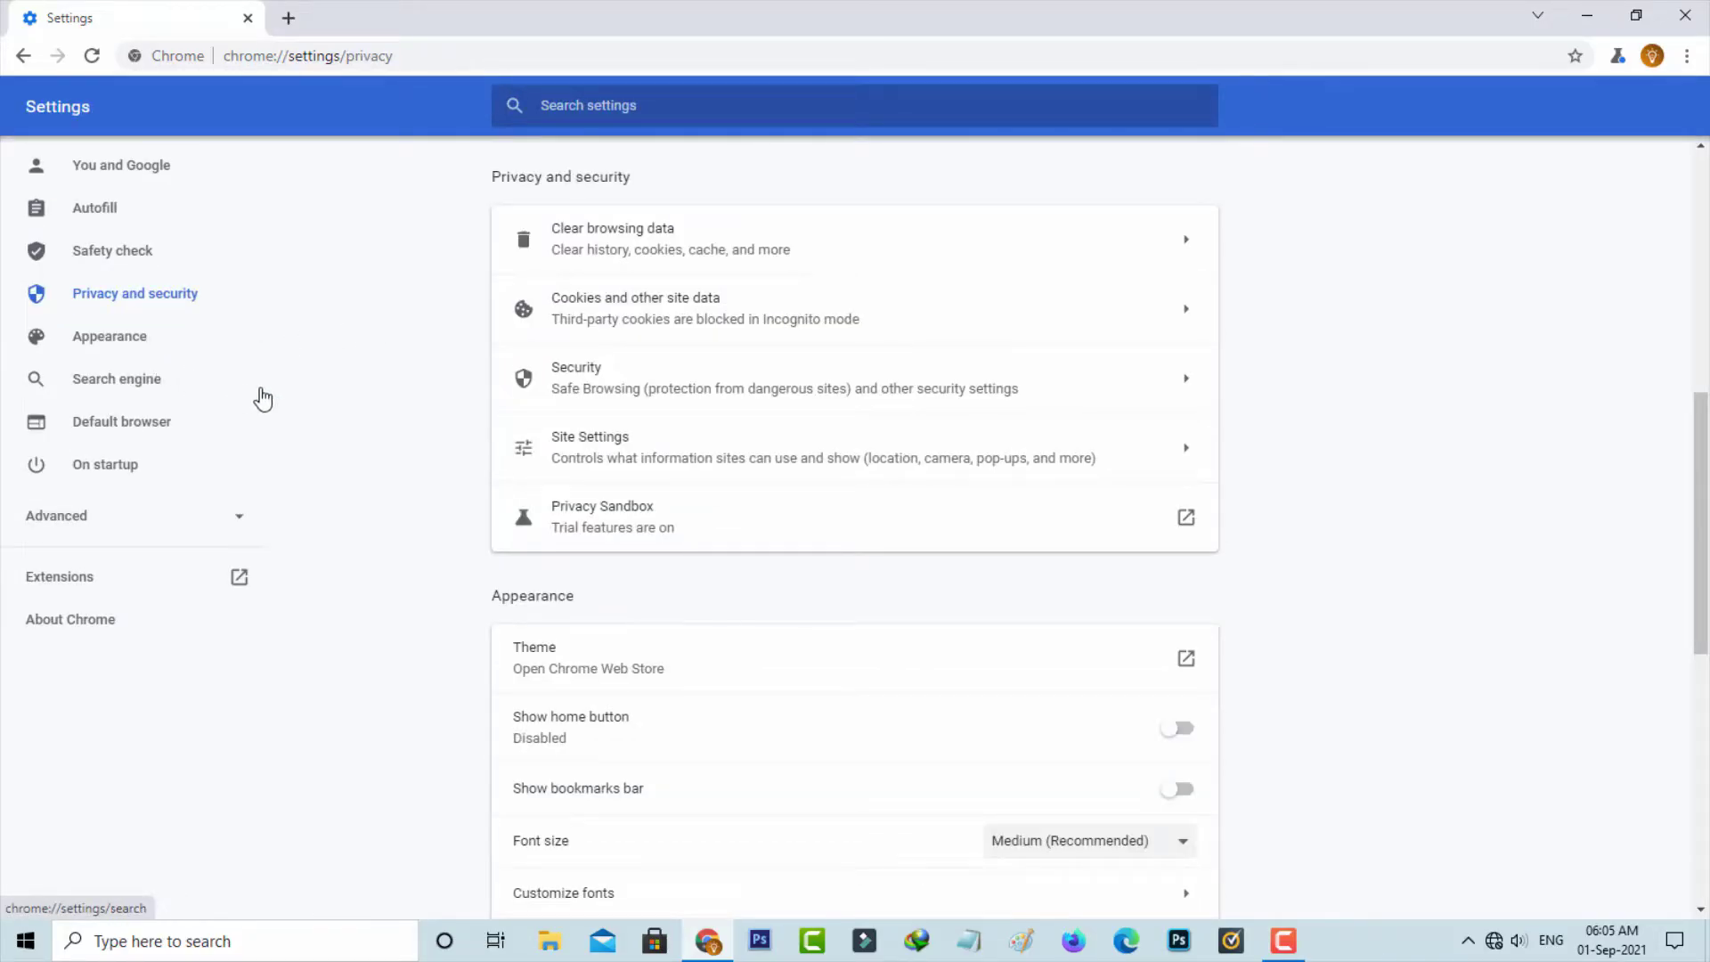
left_click(896, 319)
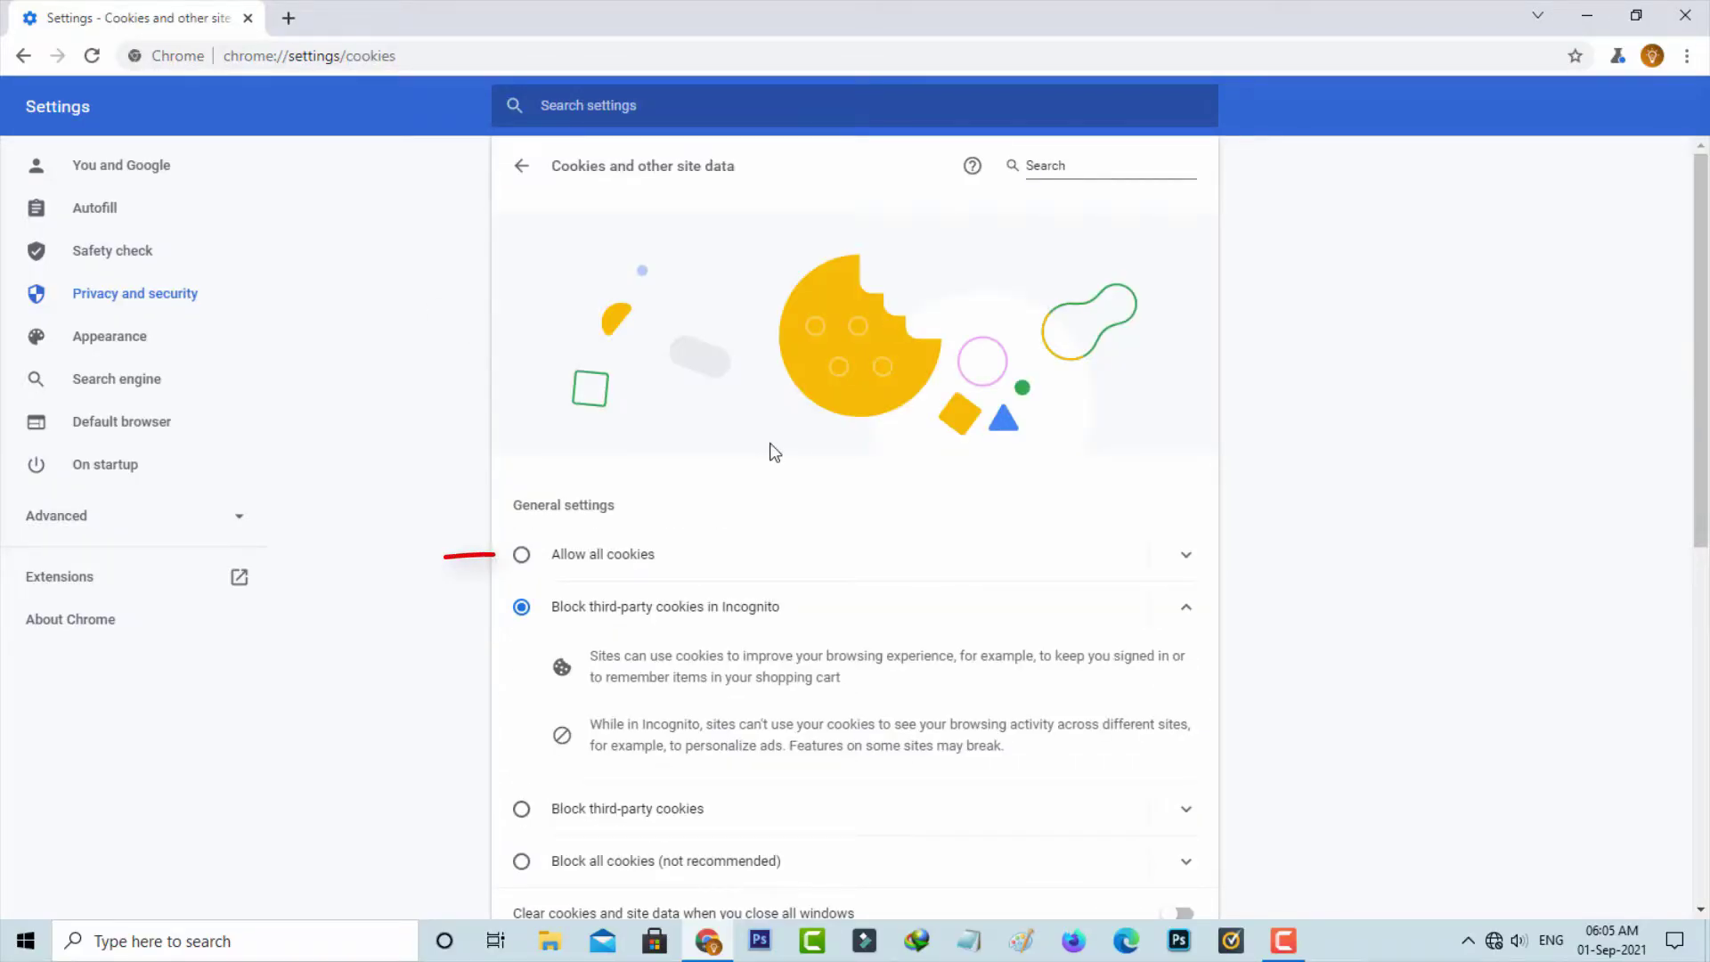
left_click(612, 557)
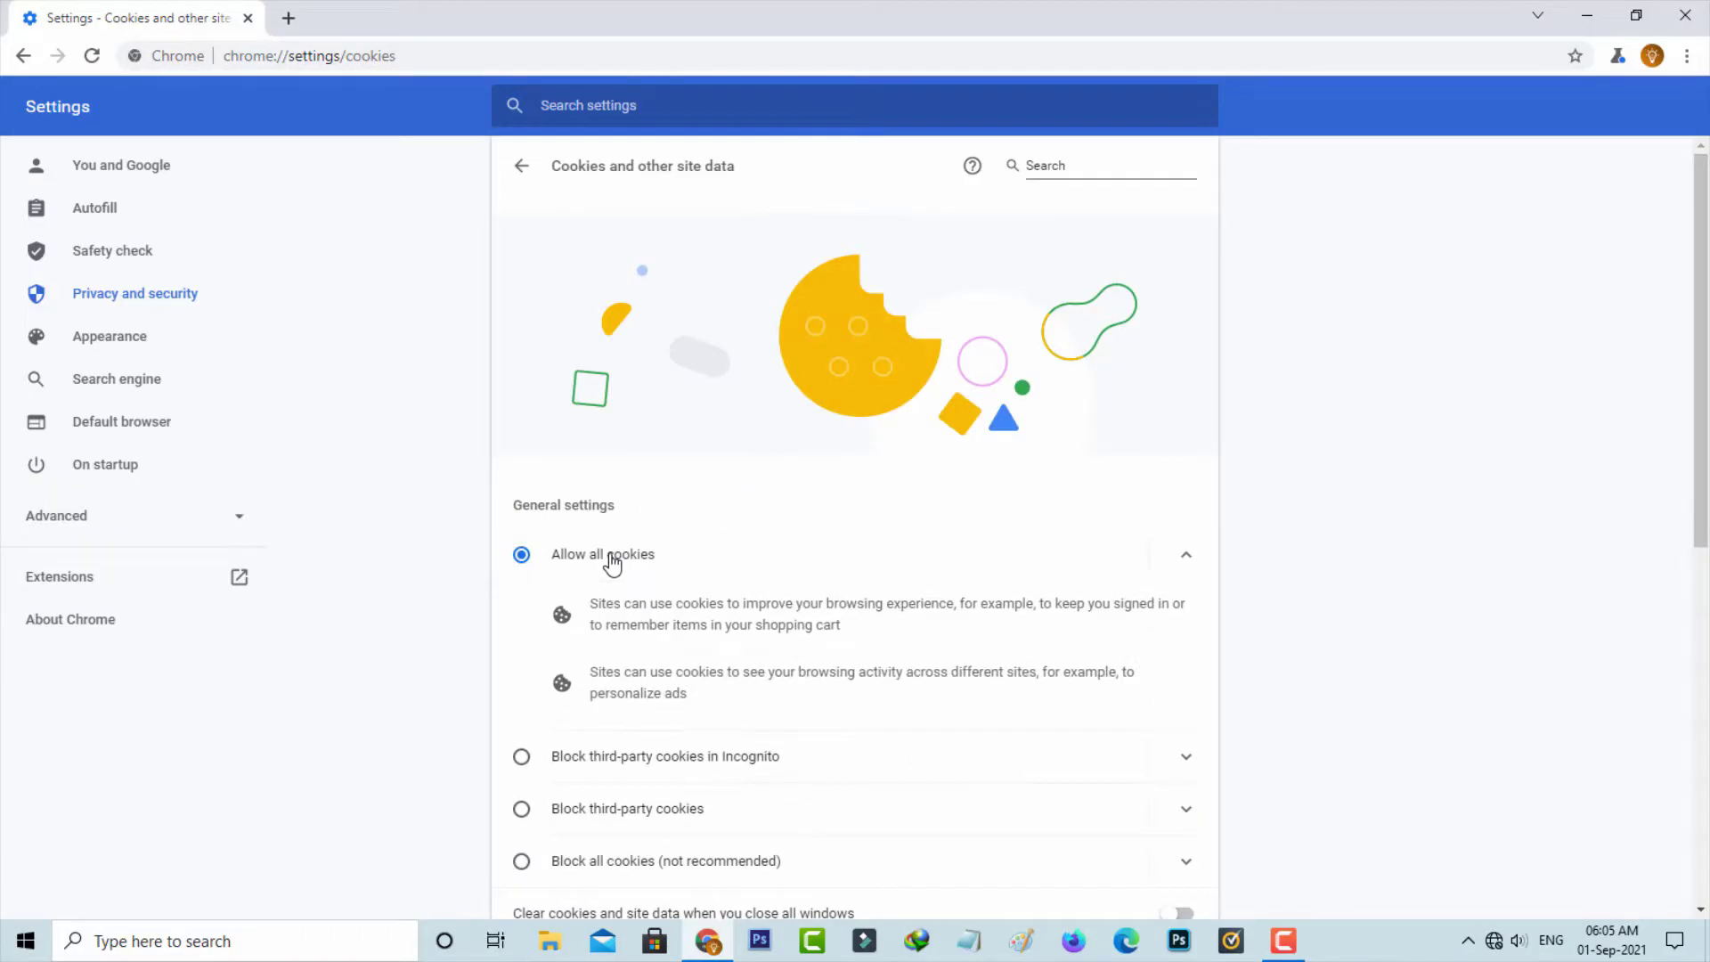
left_click(520, 169)
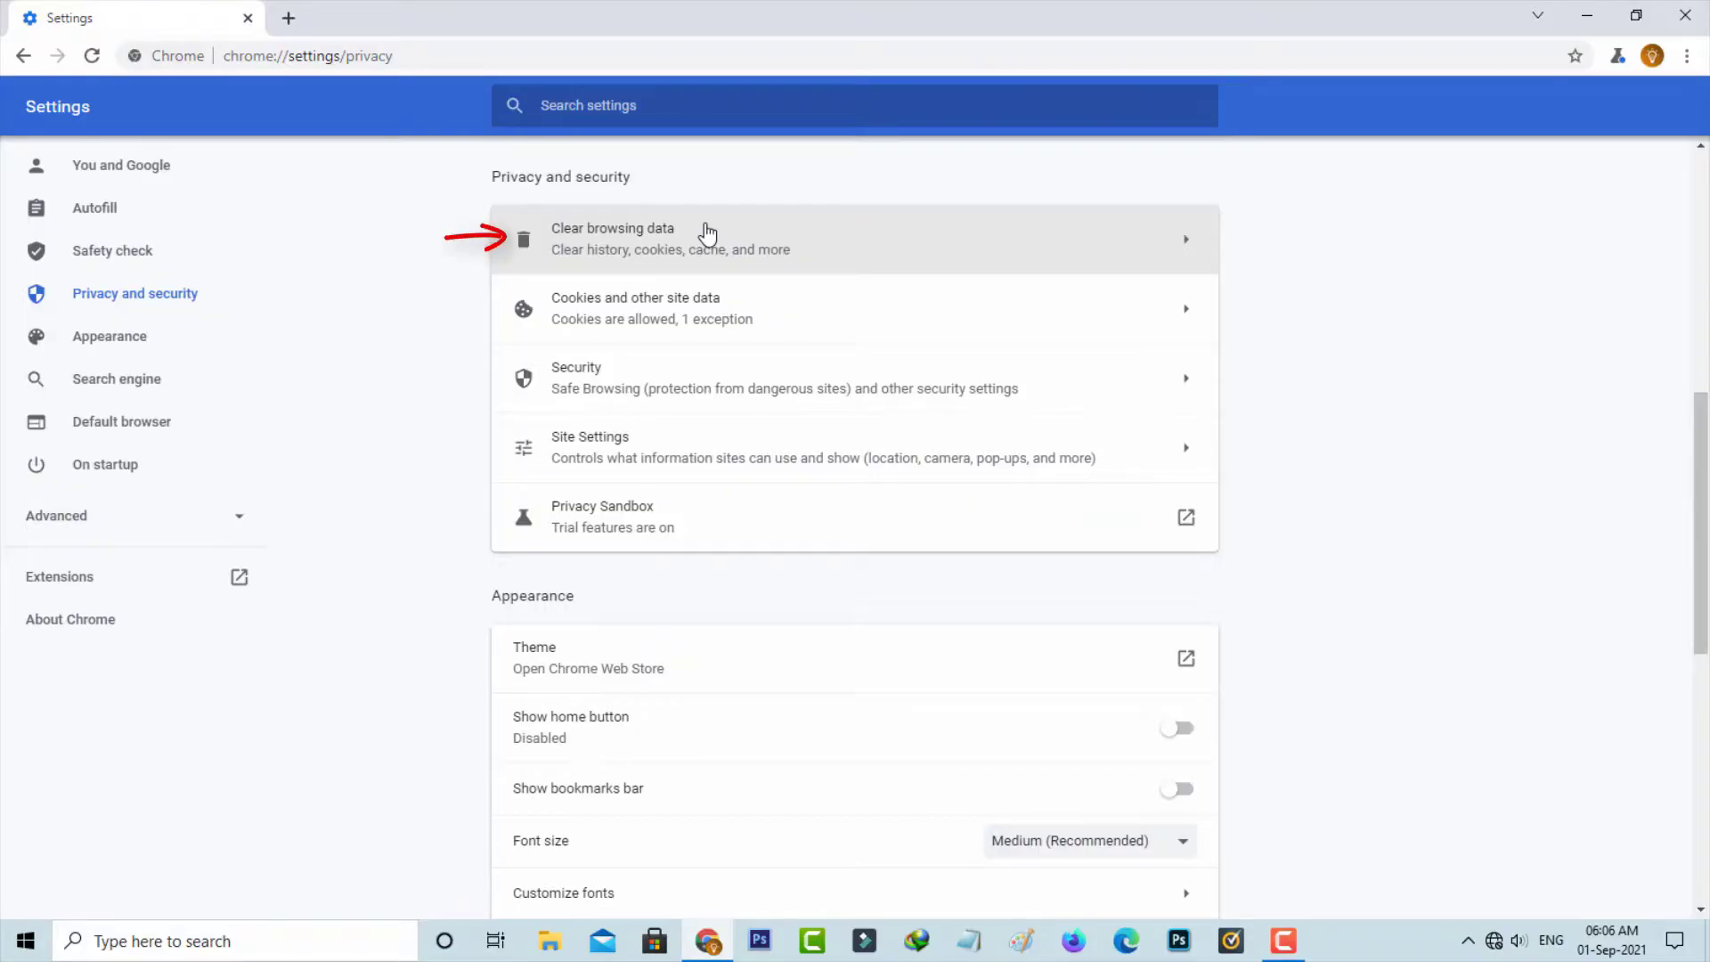
Clear Chrome's browsing data for All time from the Advanced options
left_click(707, 234)
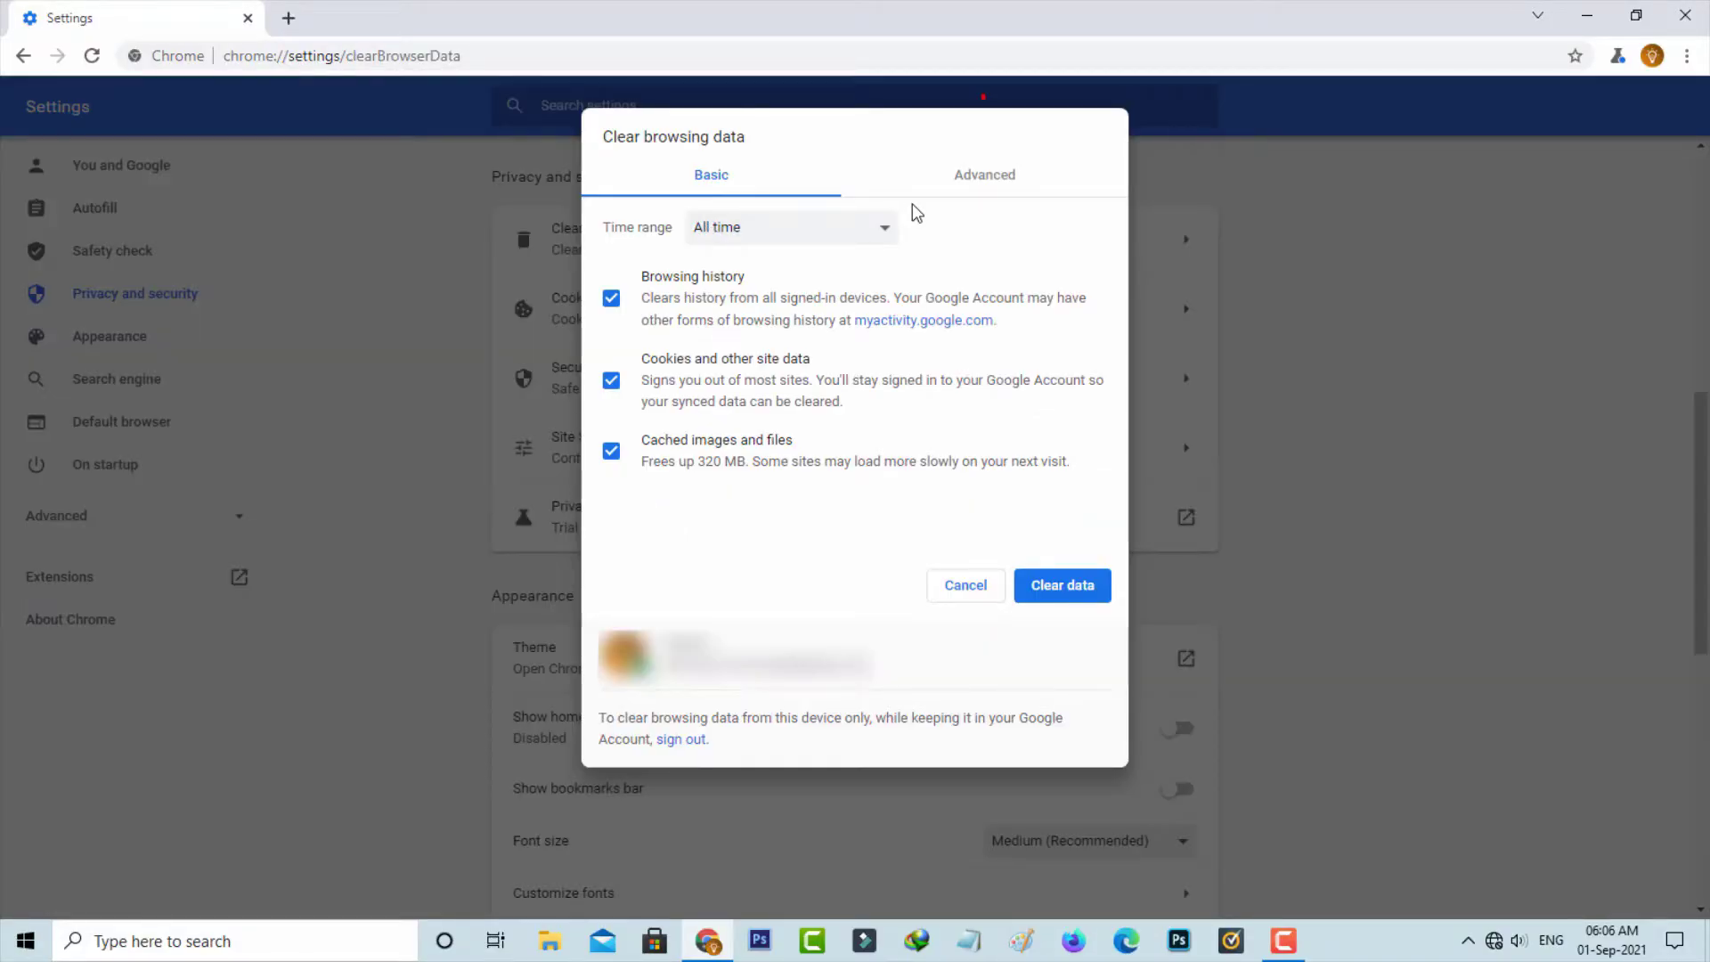
left_click(962, 198)
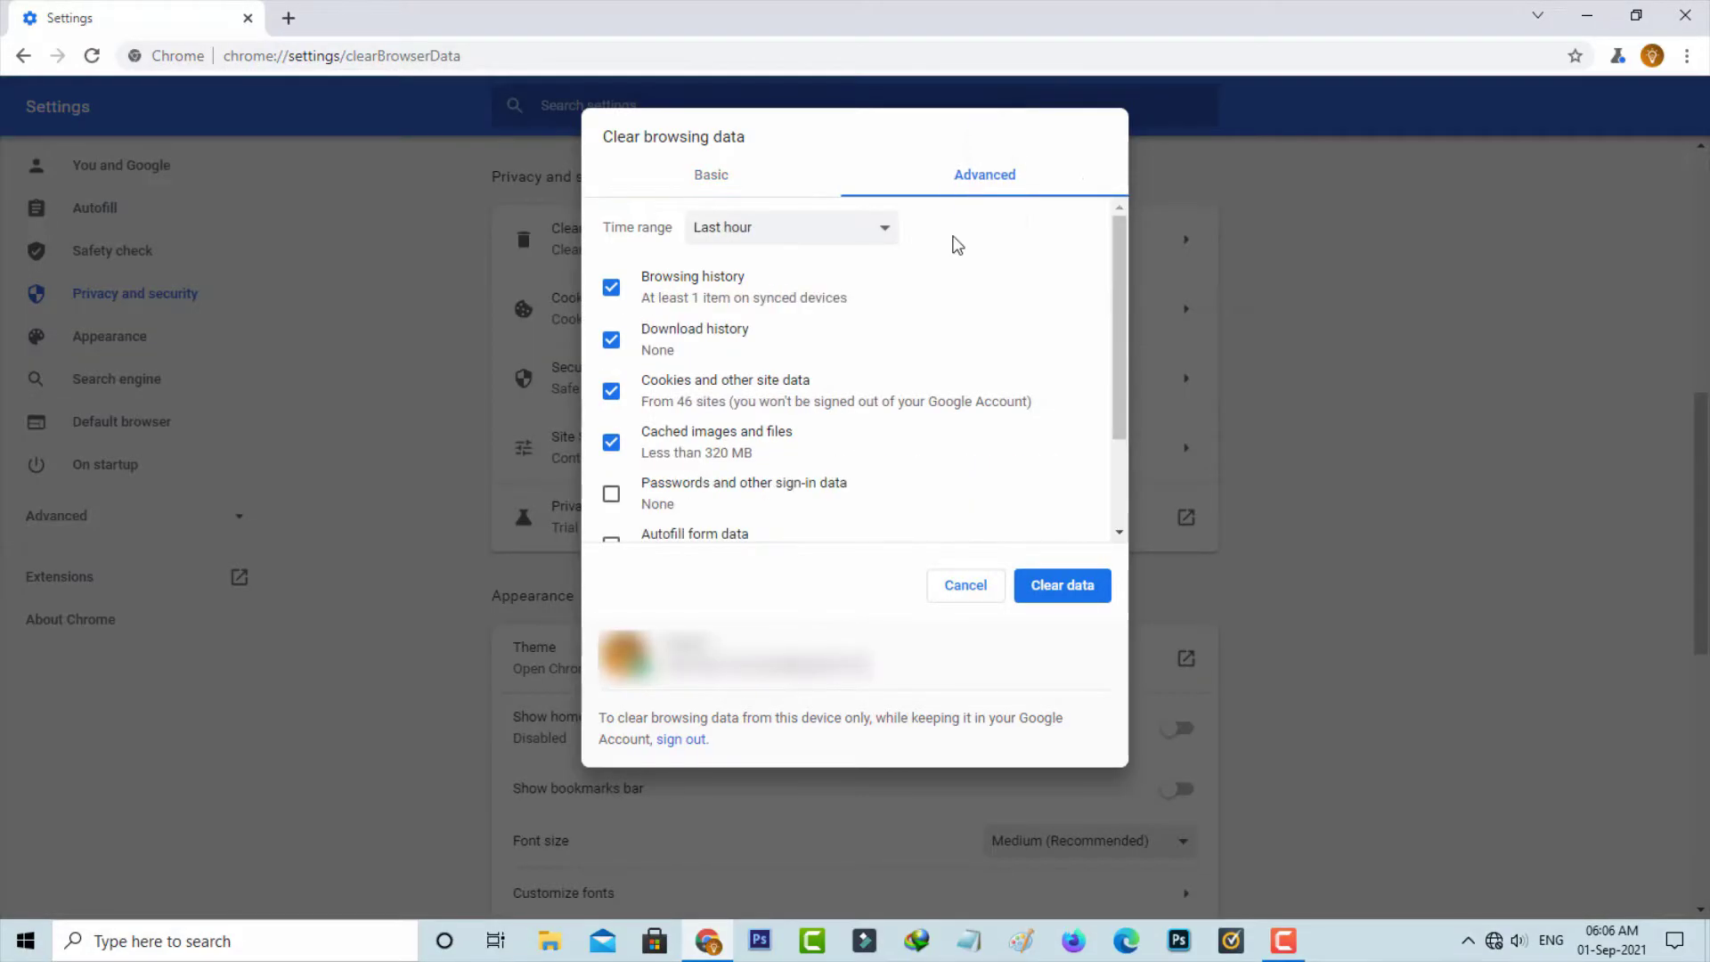
left_click(812, 230)
left_click(794, 325)
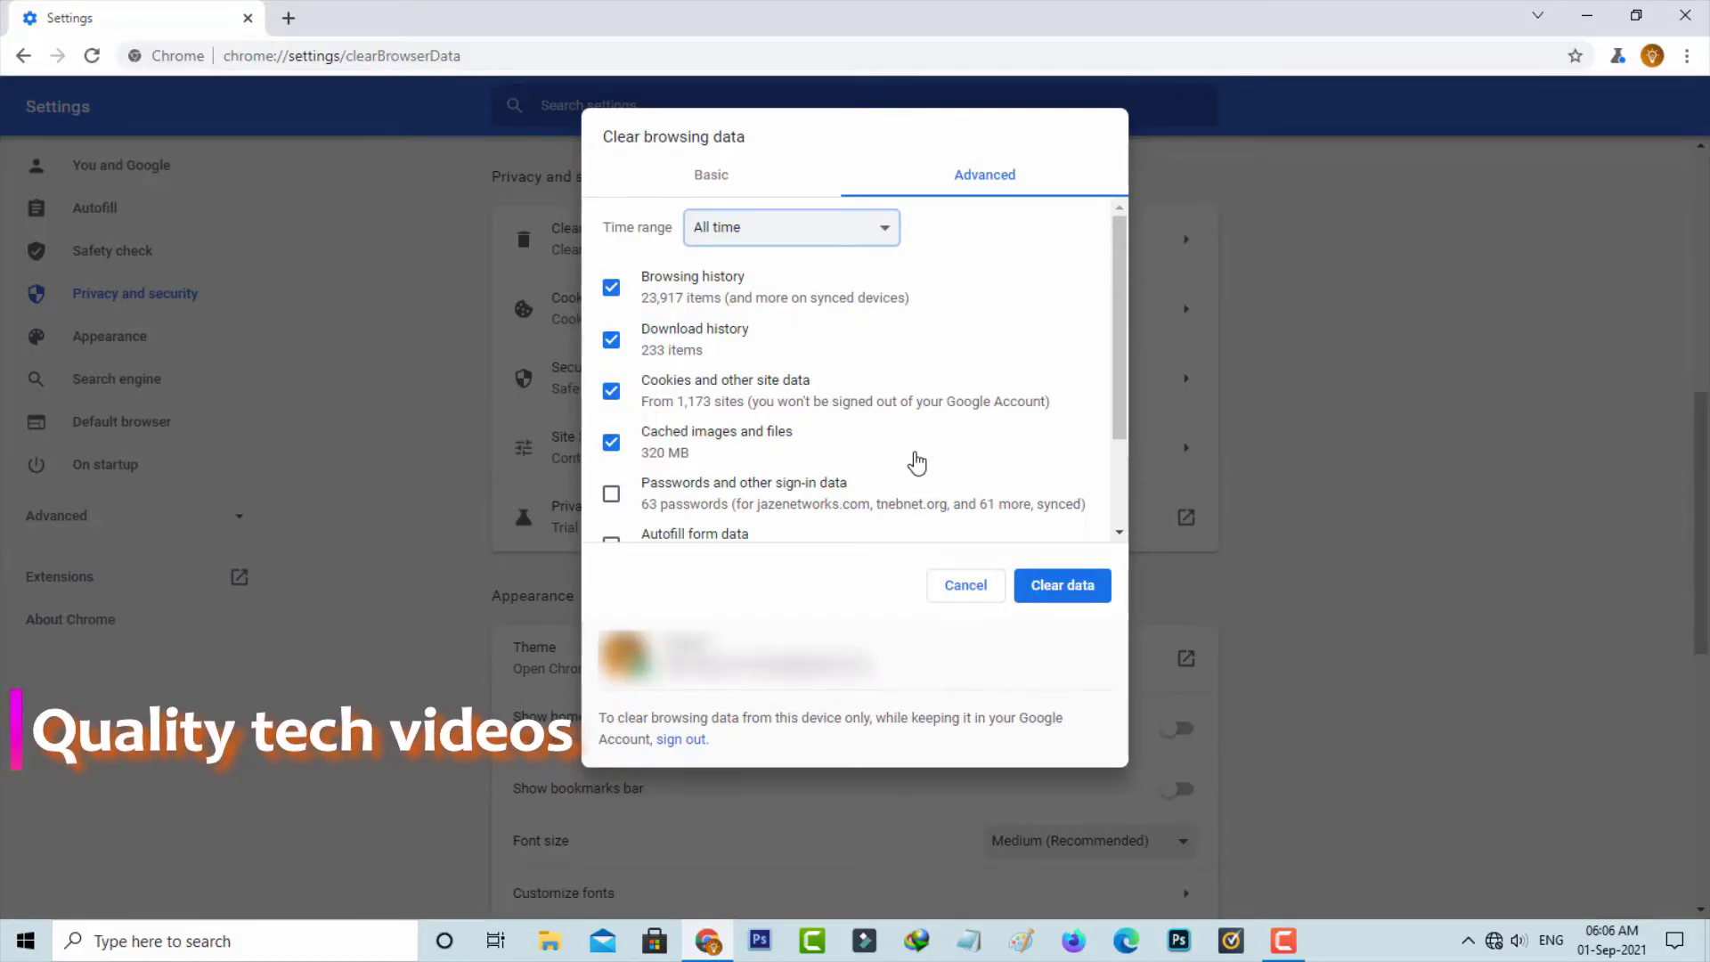
left_click(1064, 589)
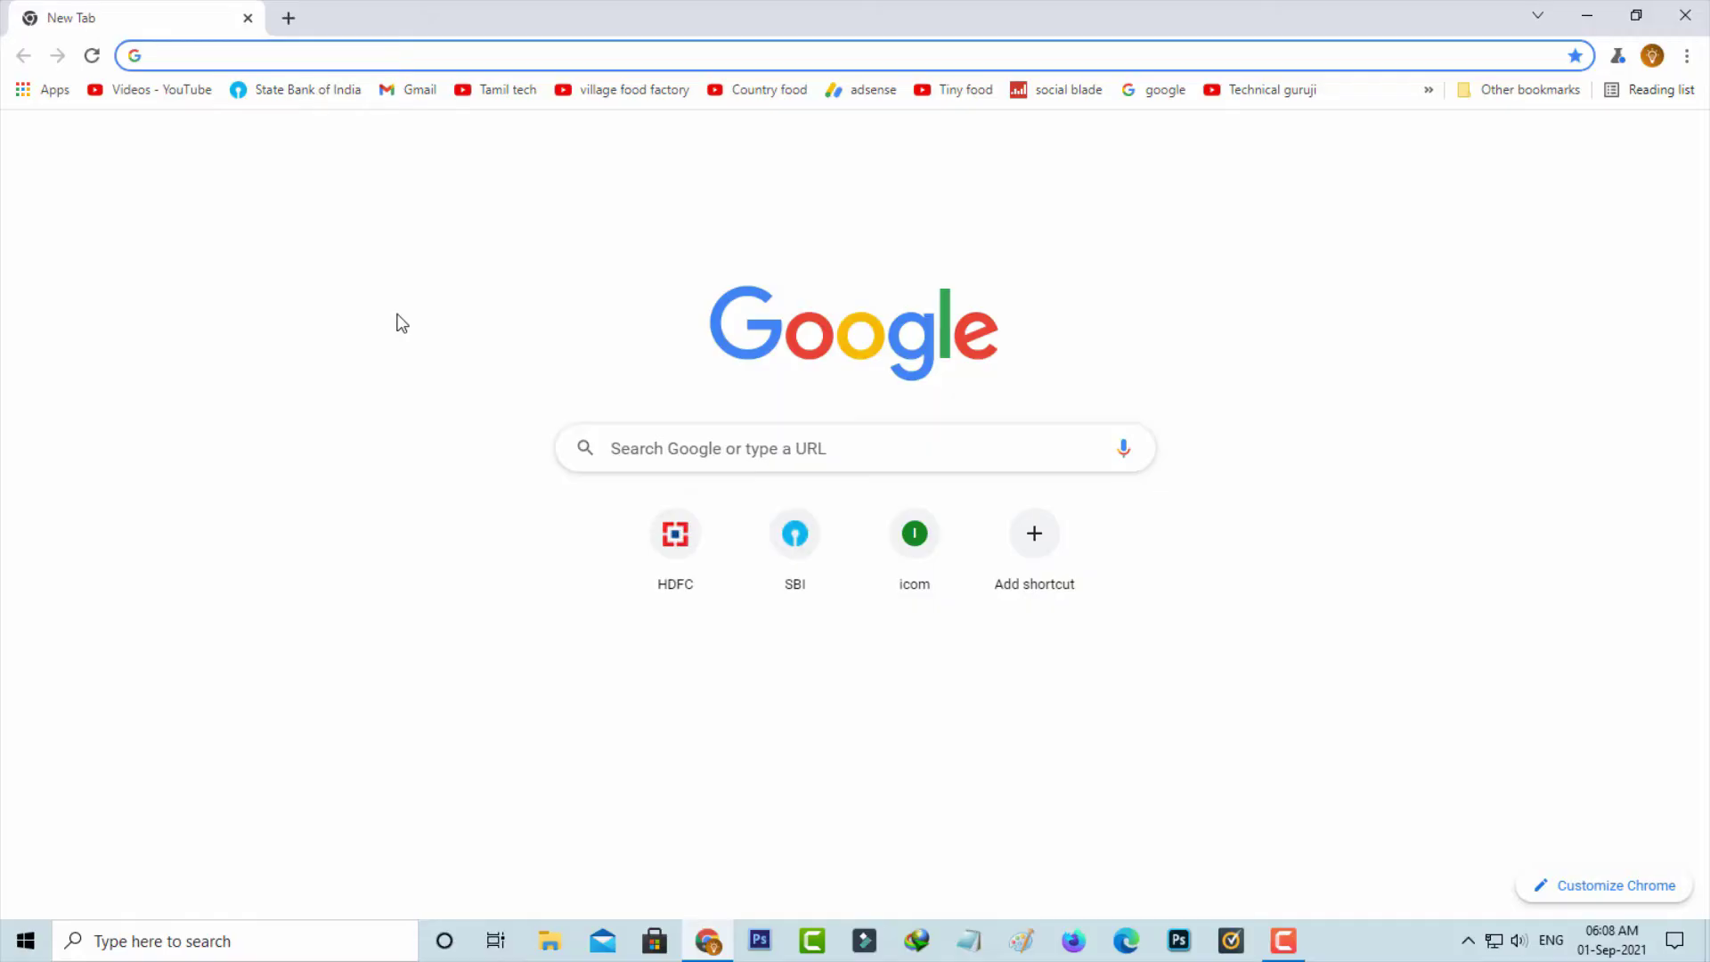
Launch Edge, open About Microsoft Edge, and enter edge://settings in a new tab
key("super+d")
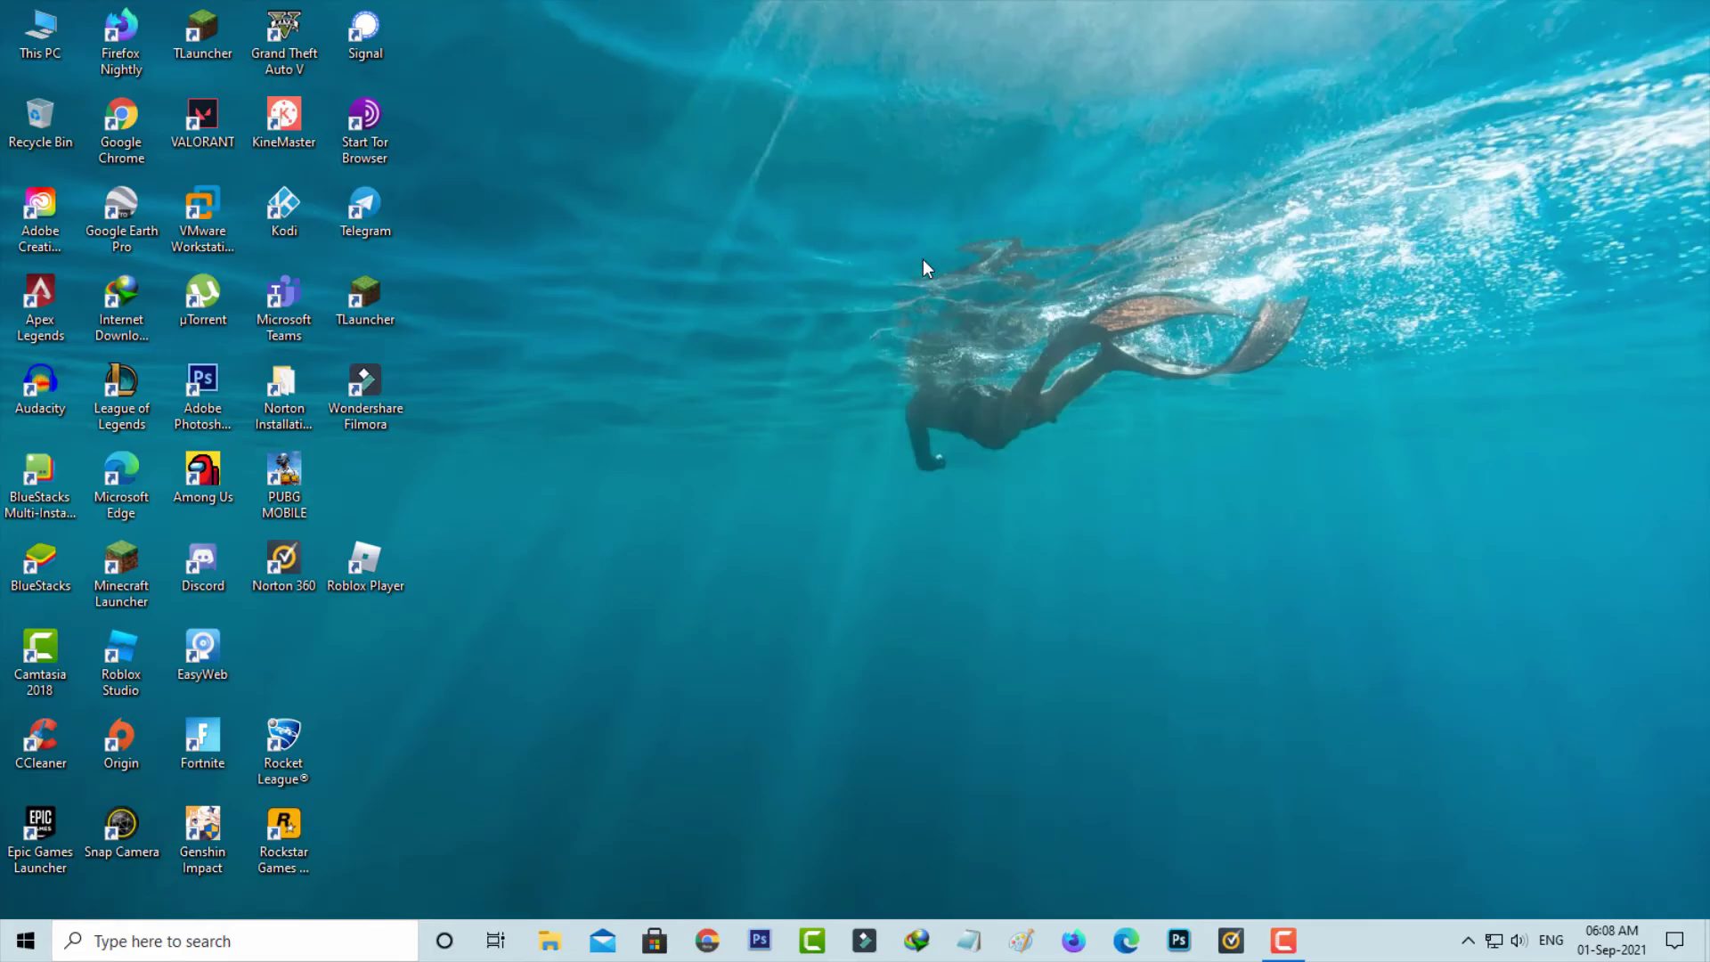
left_click(1126, 940)
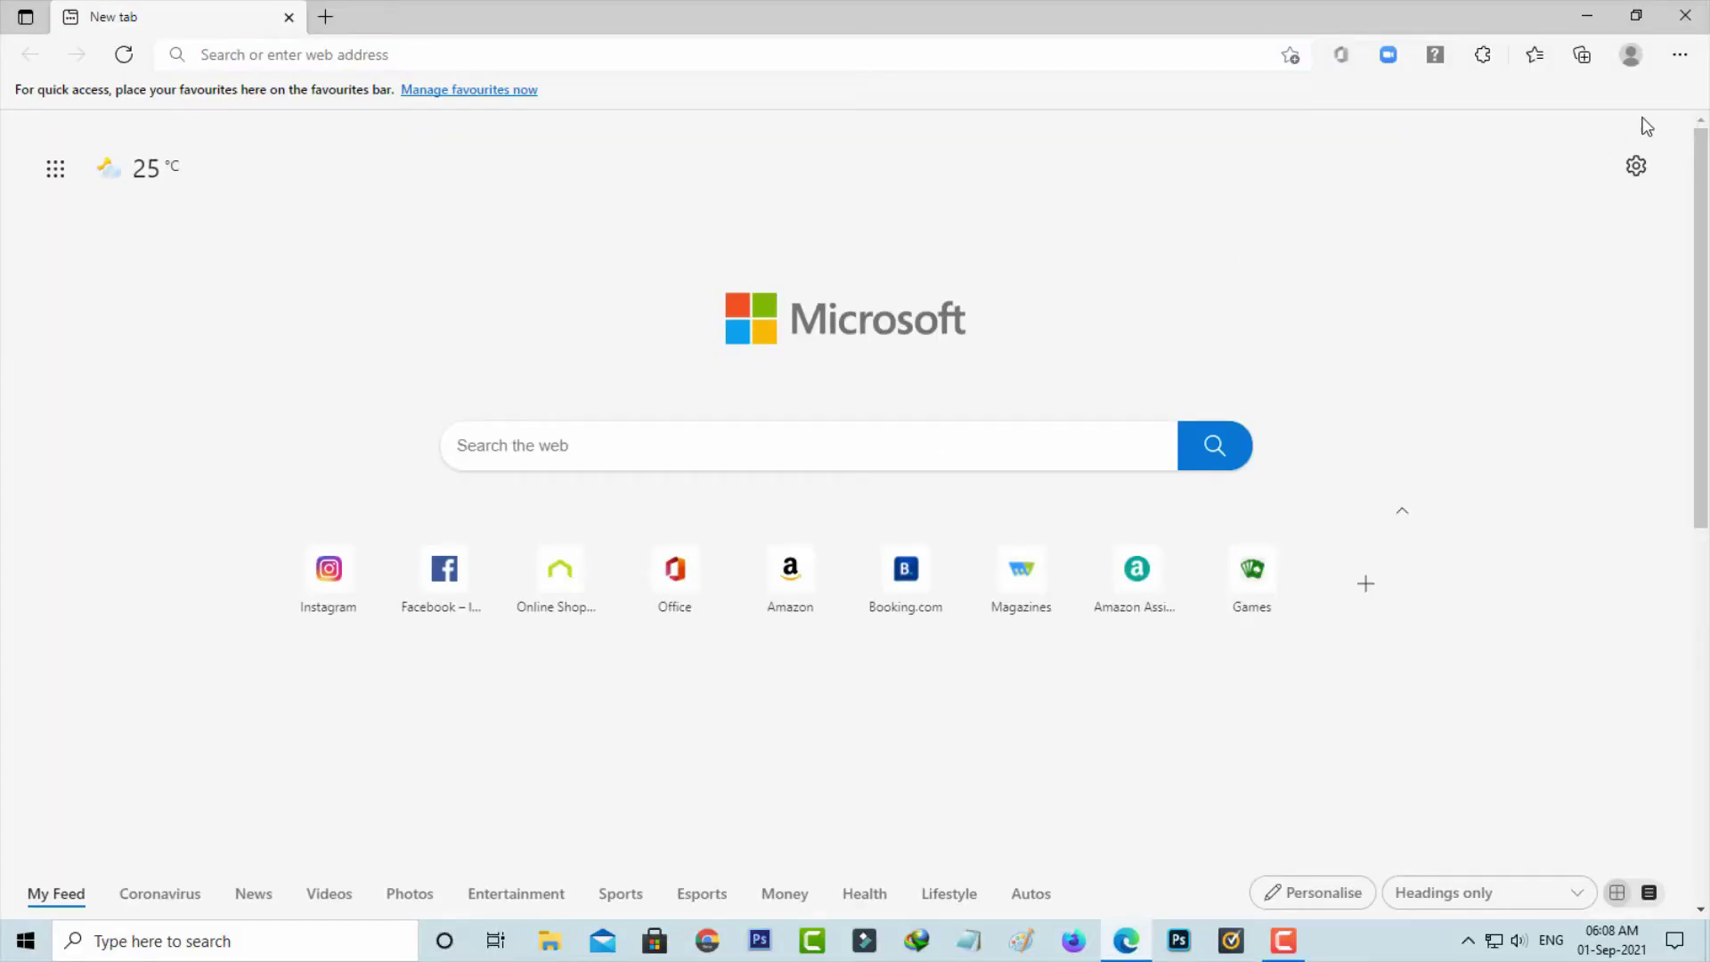
left_click(1680, 54)
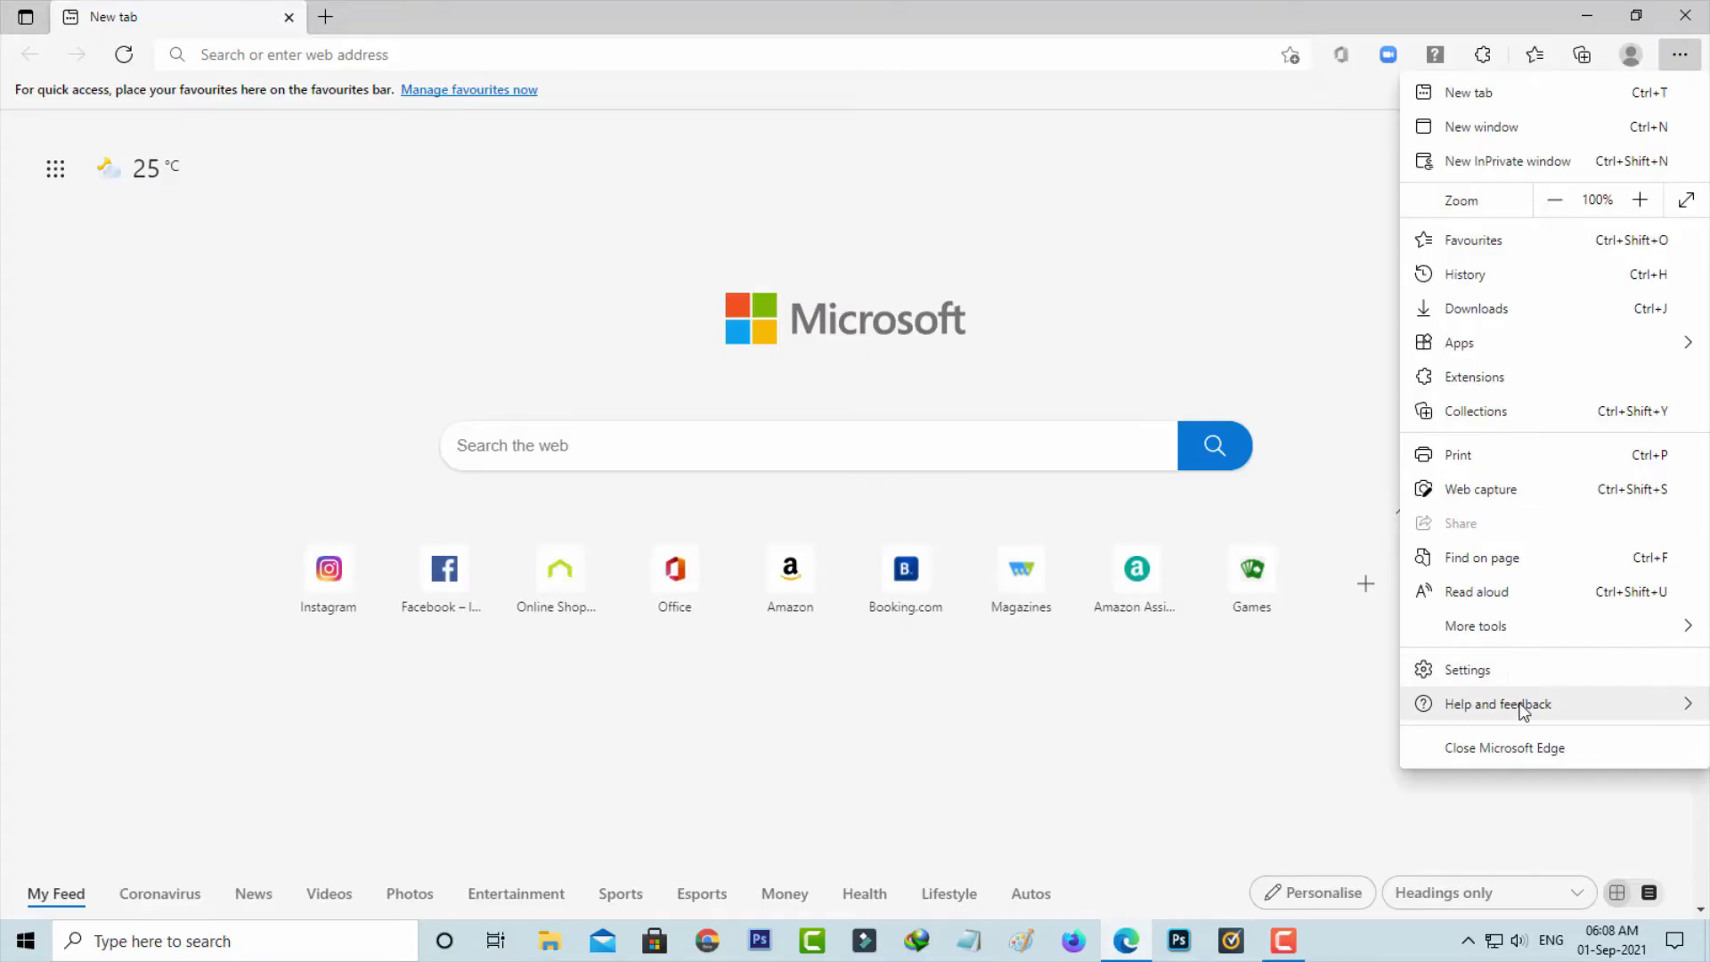
mouse_move(1417, 712)
left_click(1291, 864)
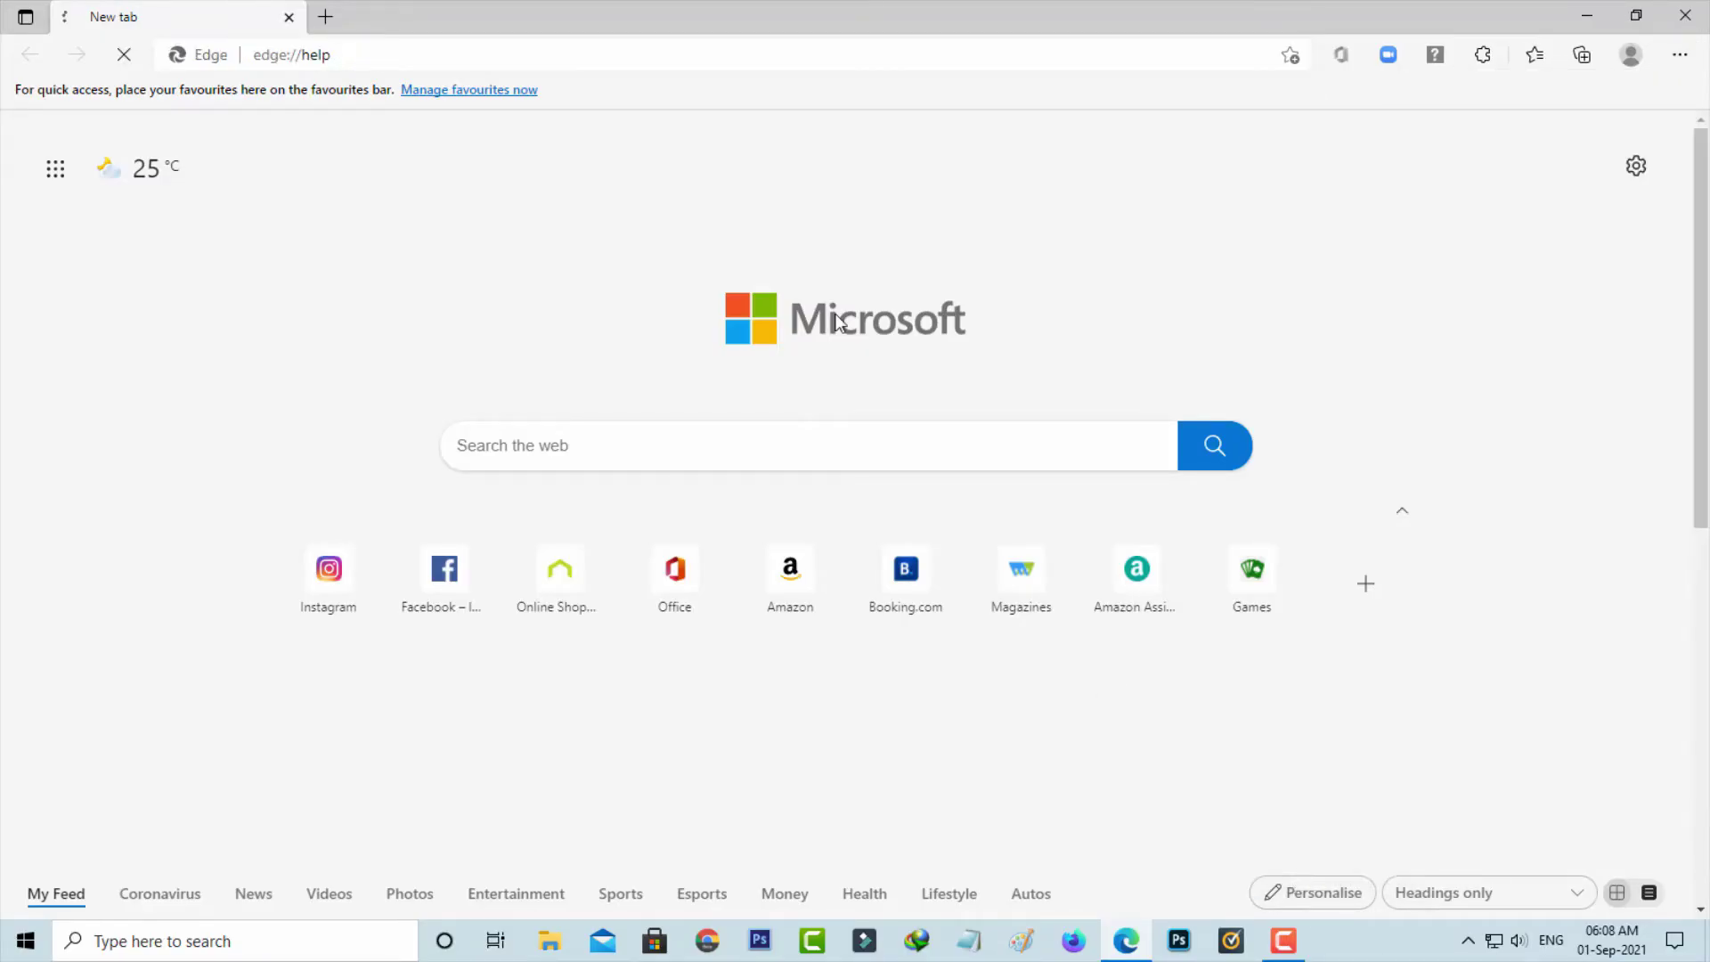
key("ctrl+t")
type("edge://settings/profiles")
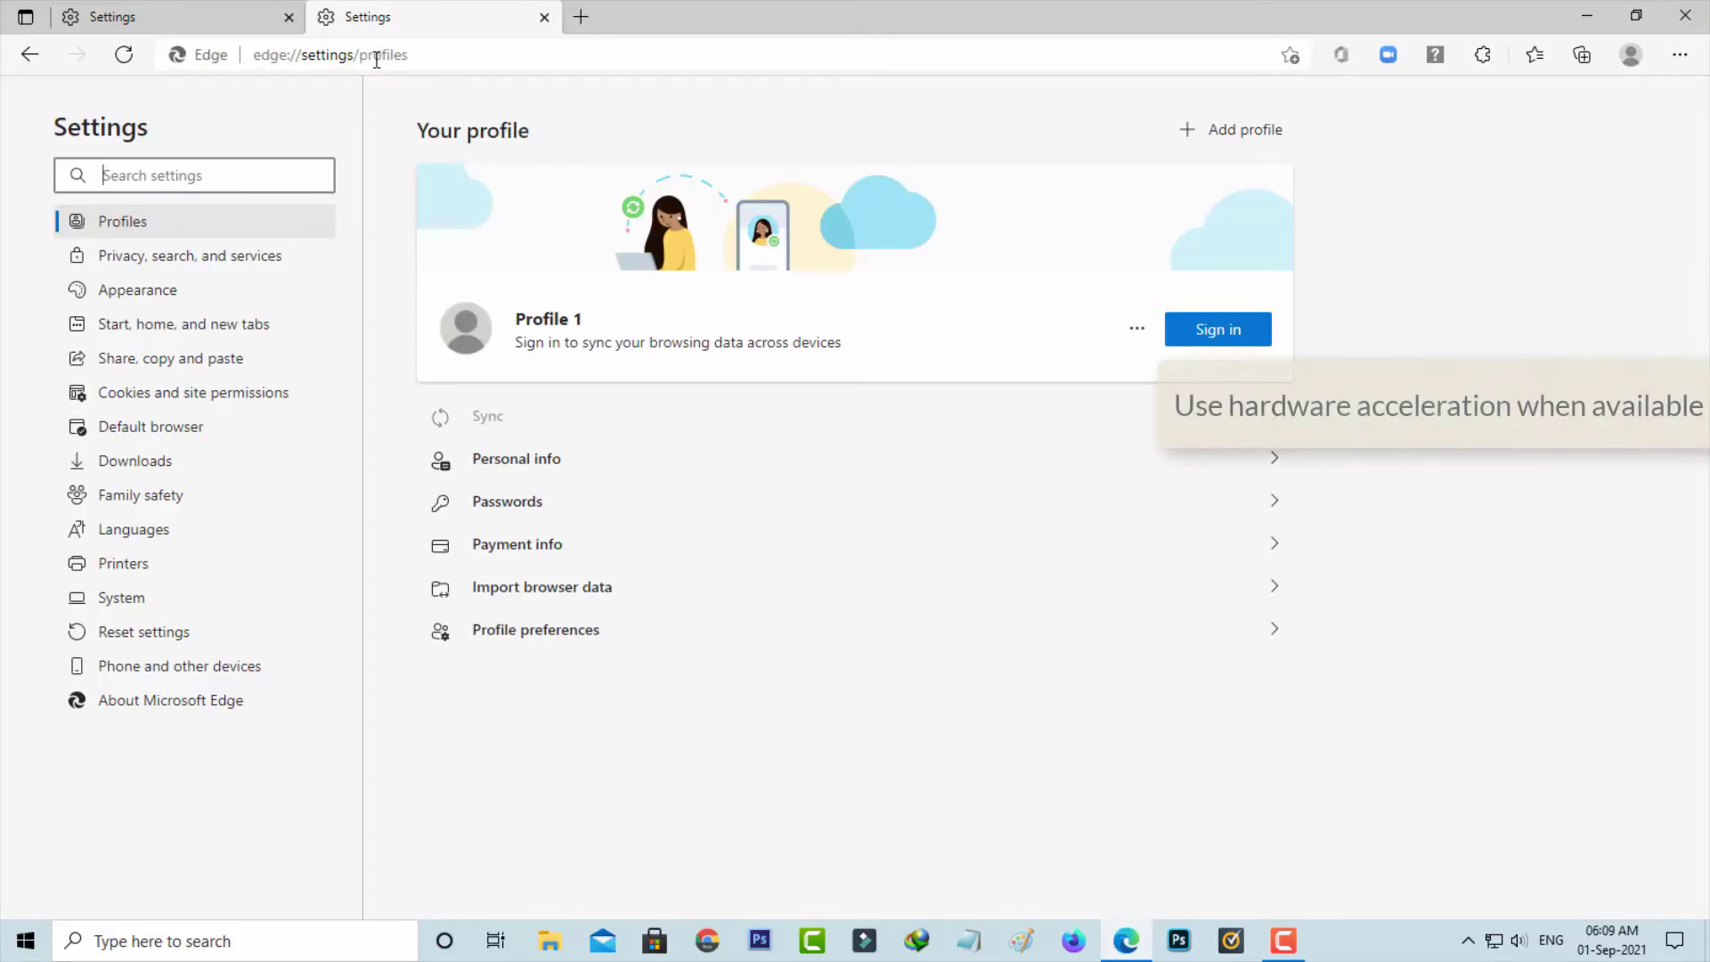
Search Edge settings for 'hardware' and switch off 'Use hardware acceleration when available'
type("hardware")
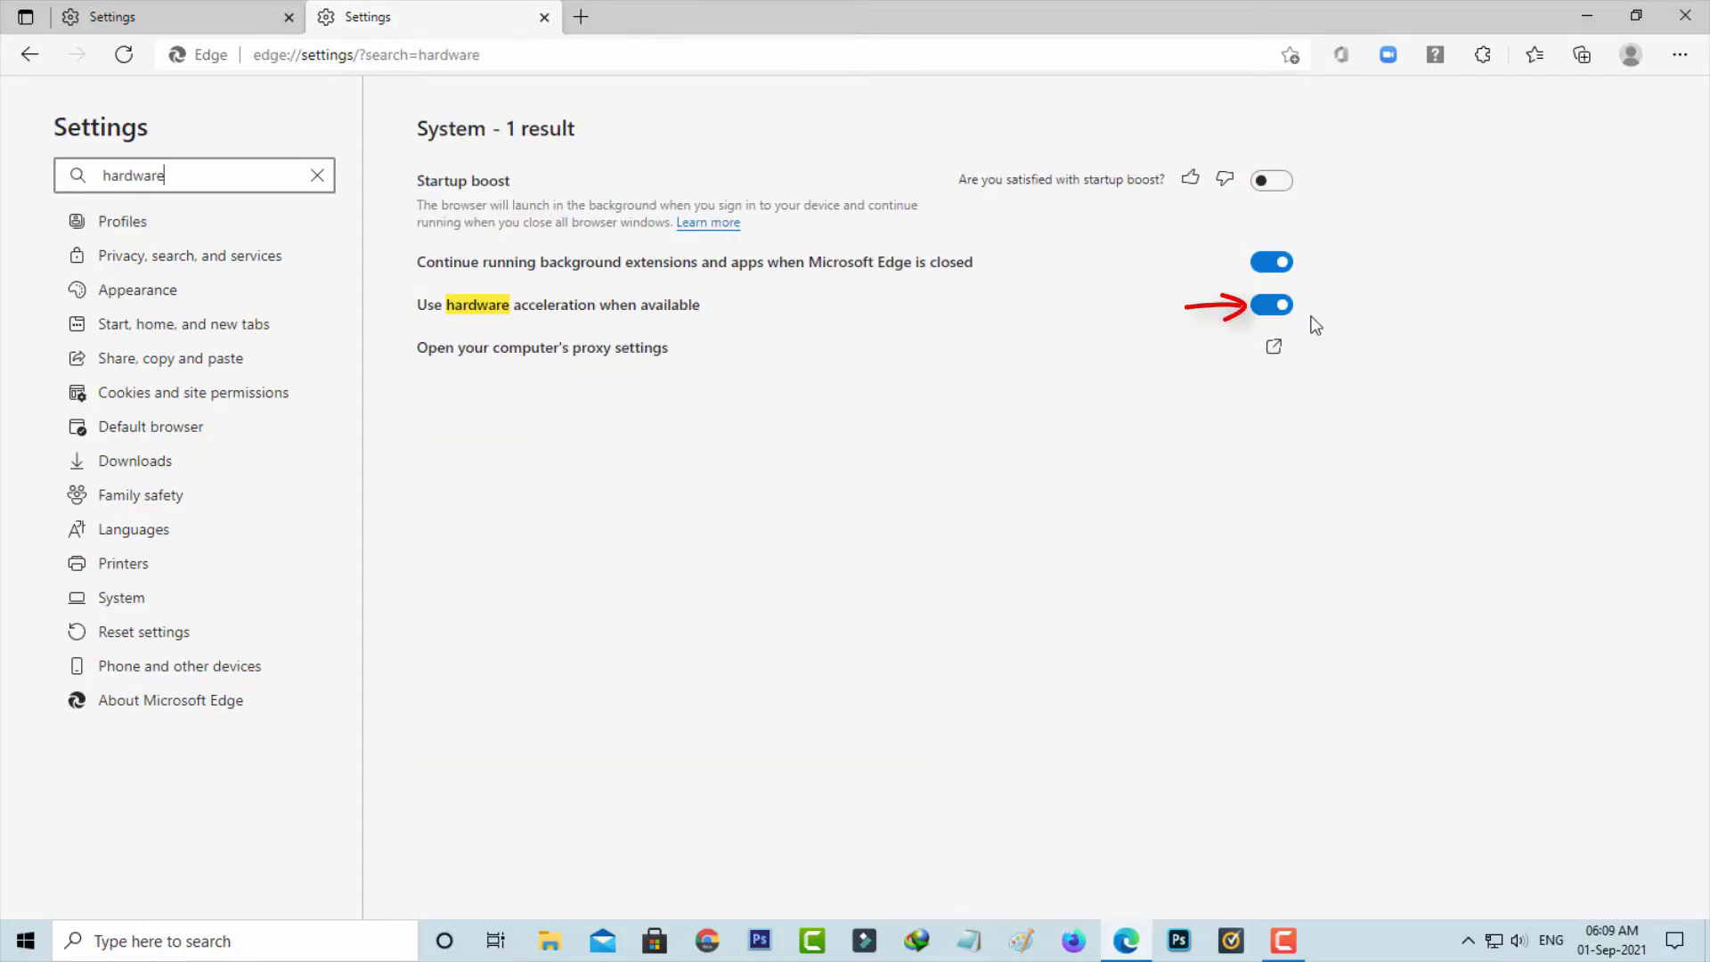
left_click(1282, 311)
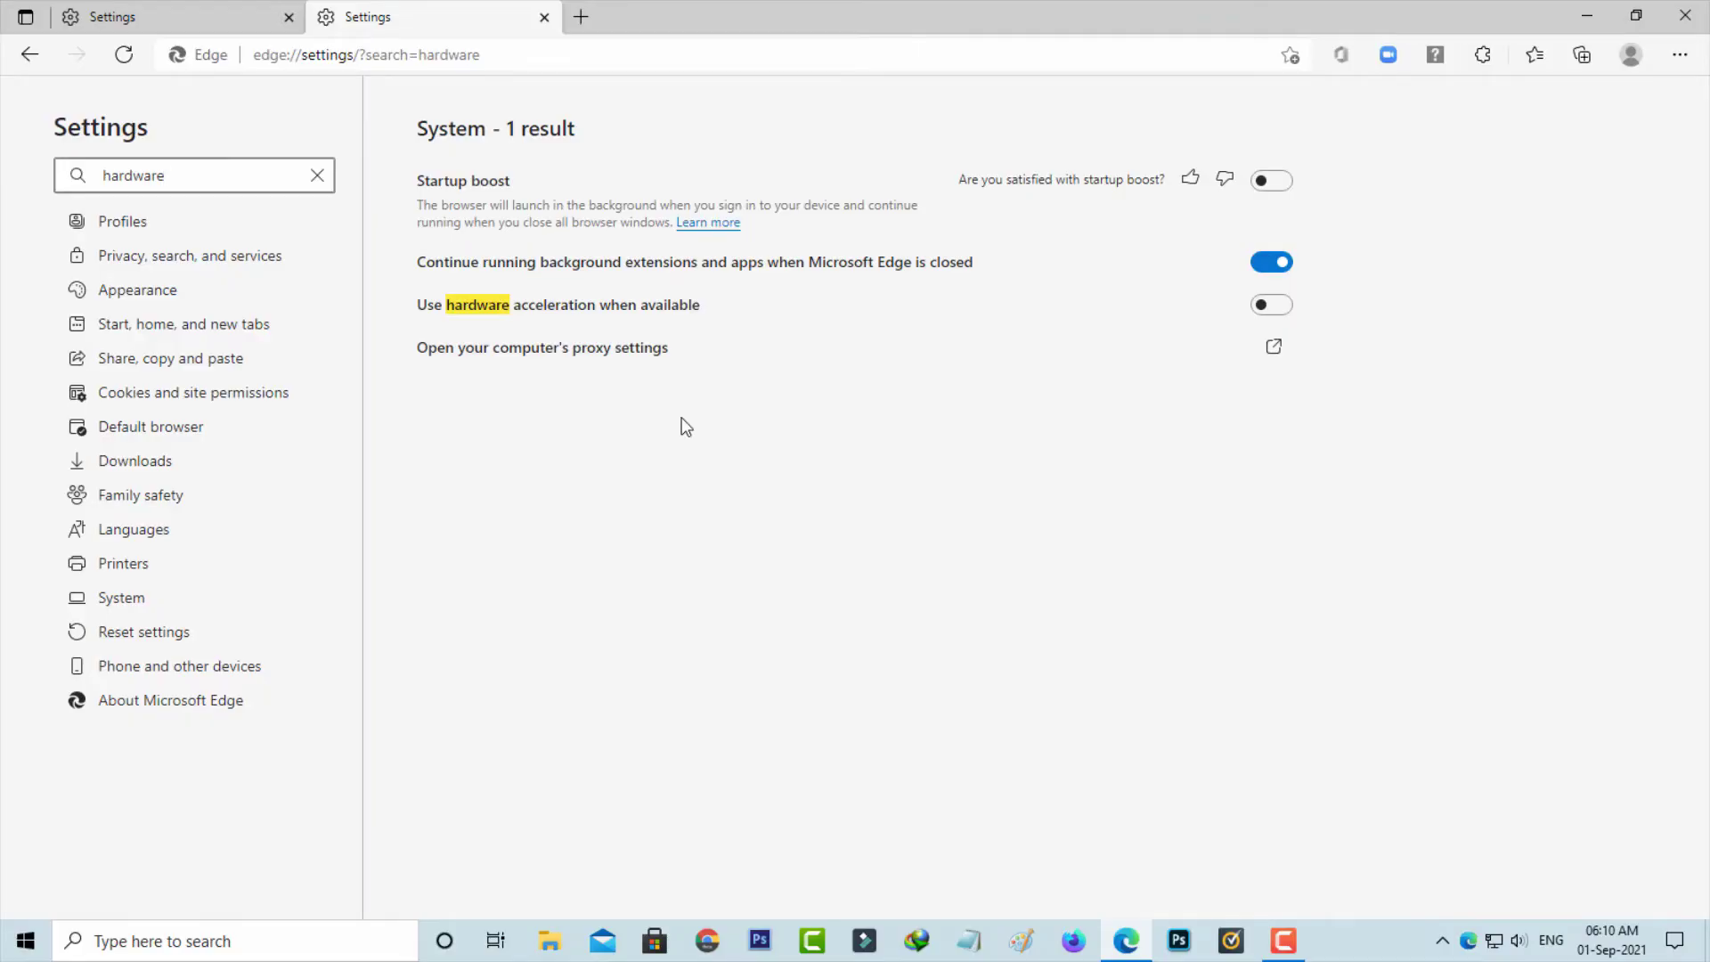
Clear Edge's All time browsing data under Privacy, search, and services, then close Edge
left_click(279, 267)
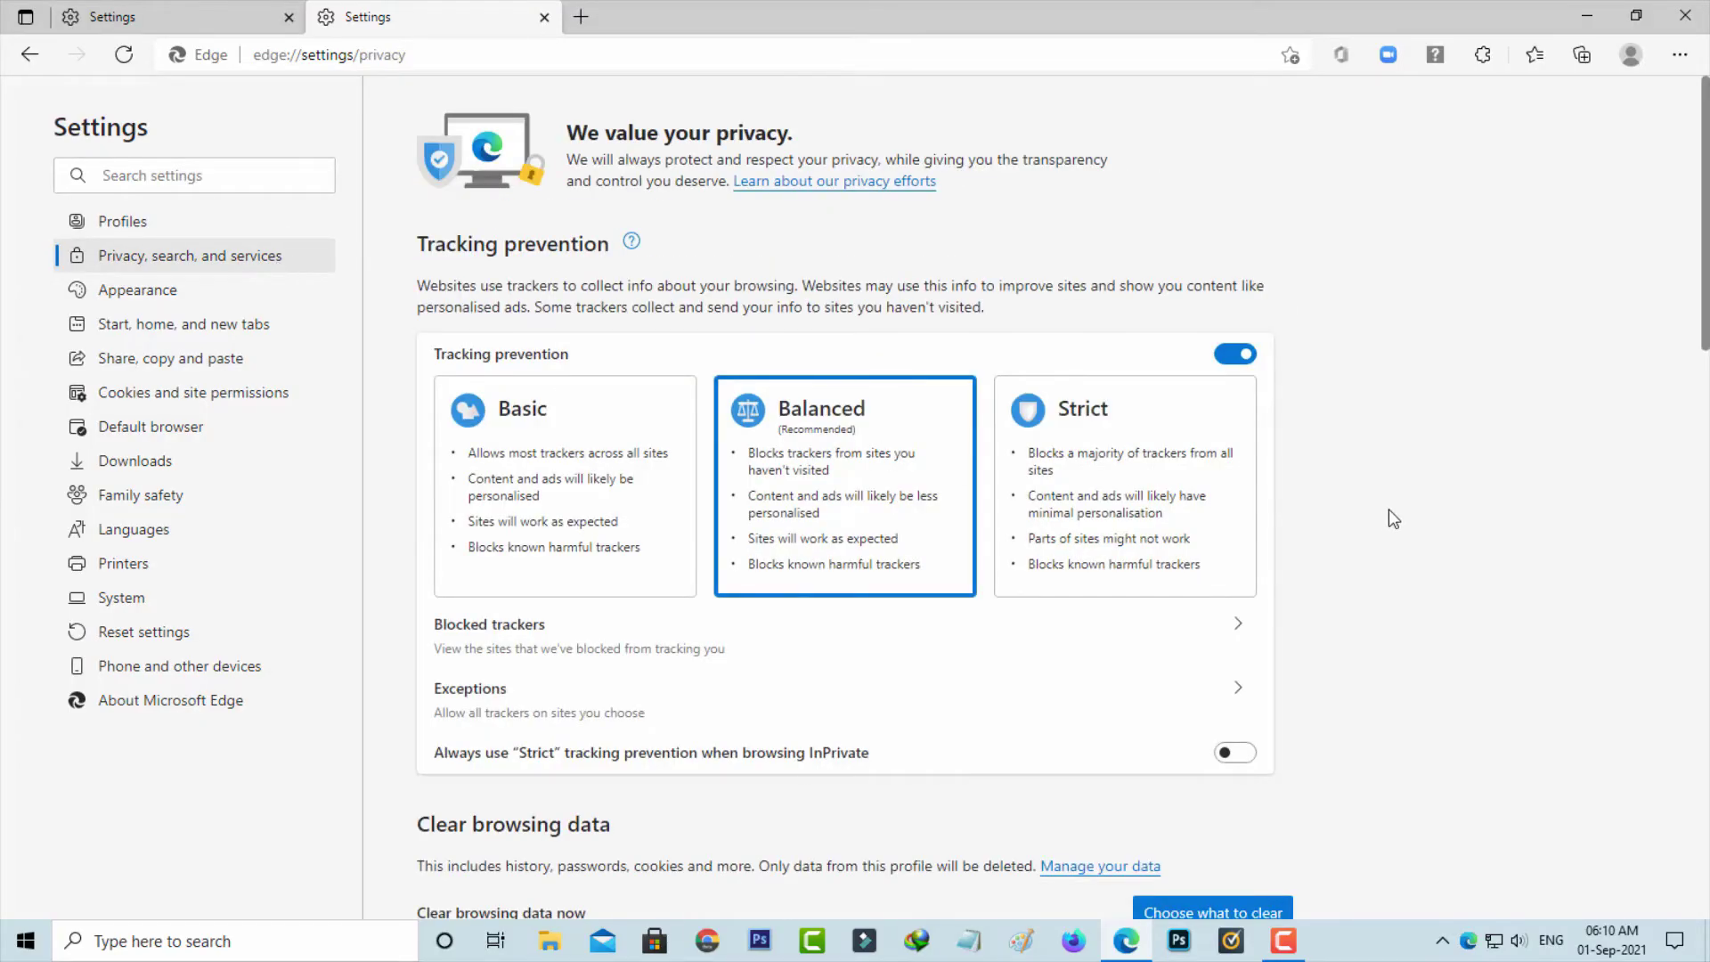
scroll(1389, 510, "down", 2)
scroll(1388, 507, "down", 3)
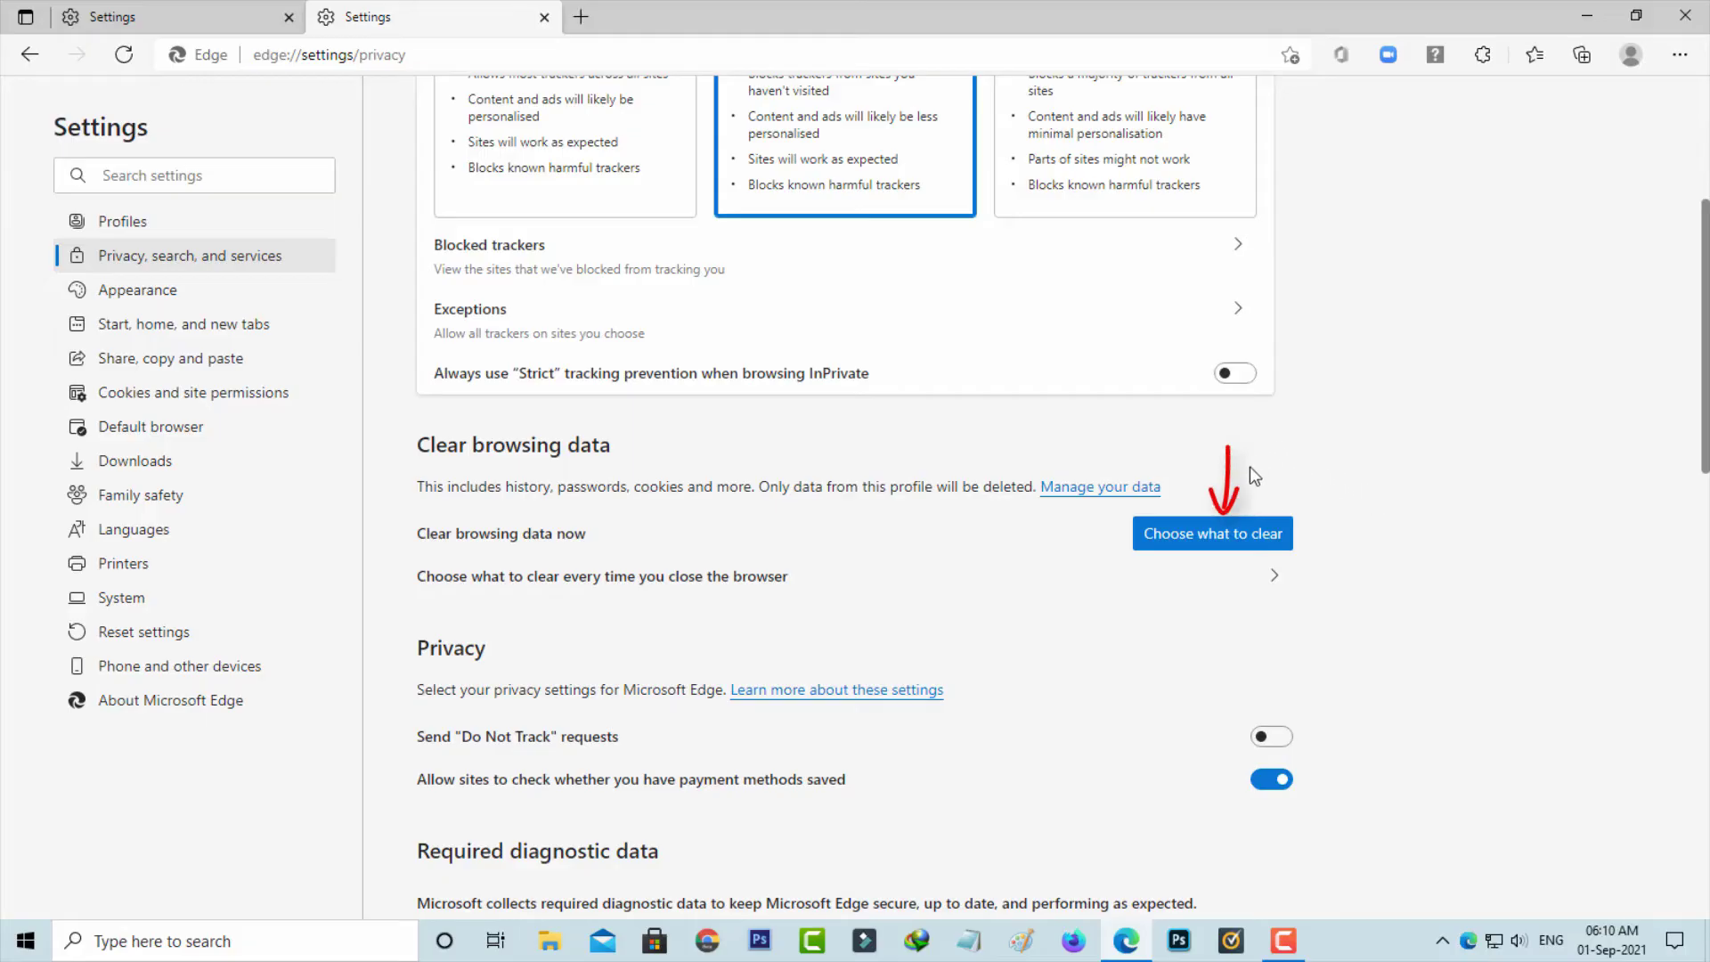
left_click(1274, 540)
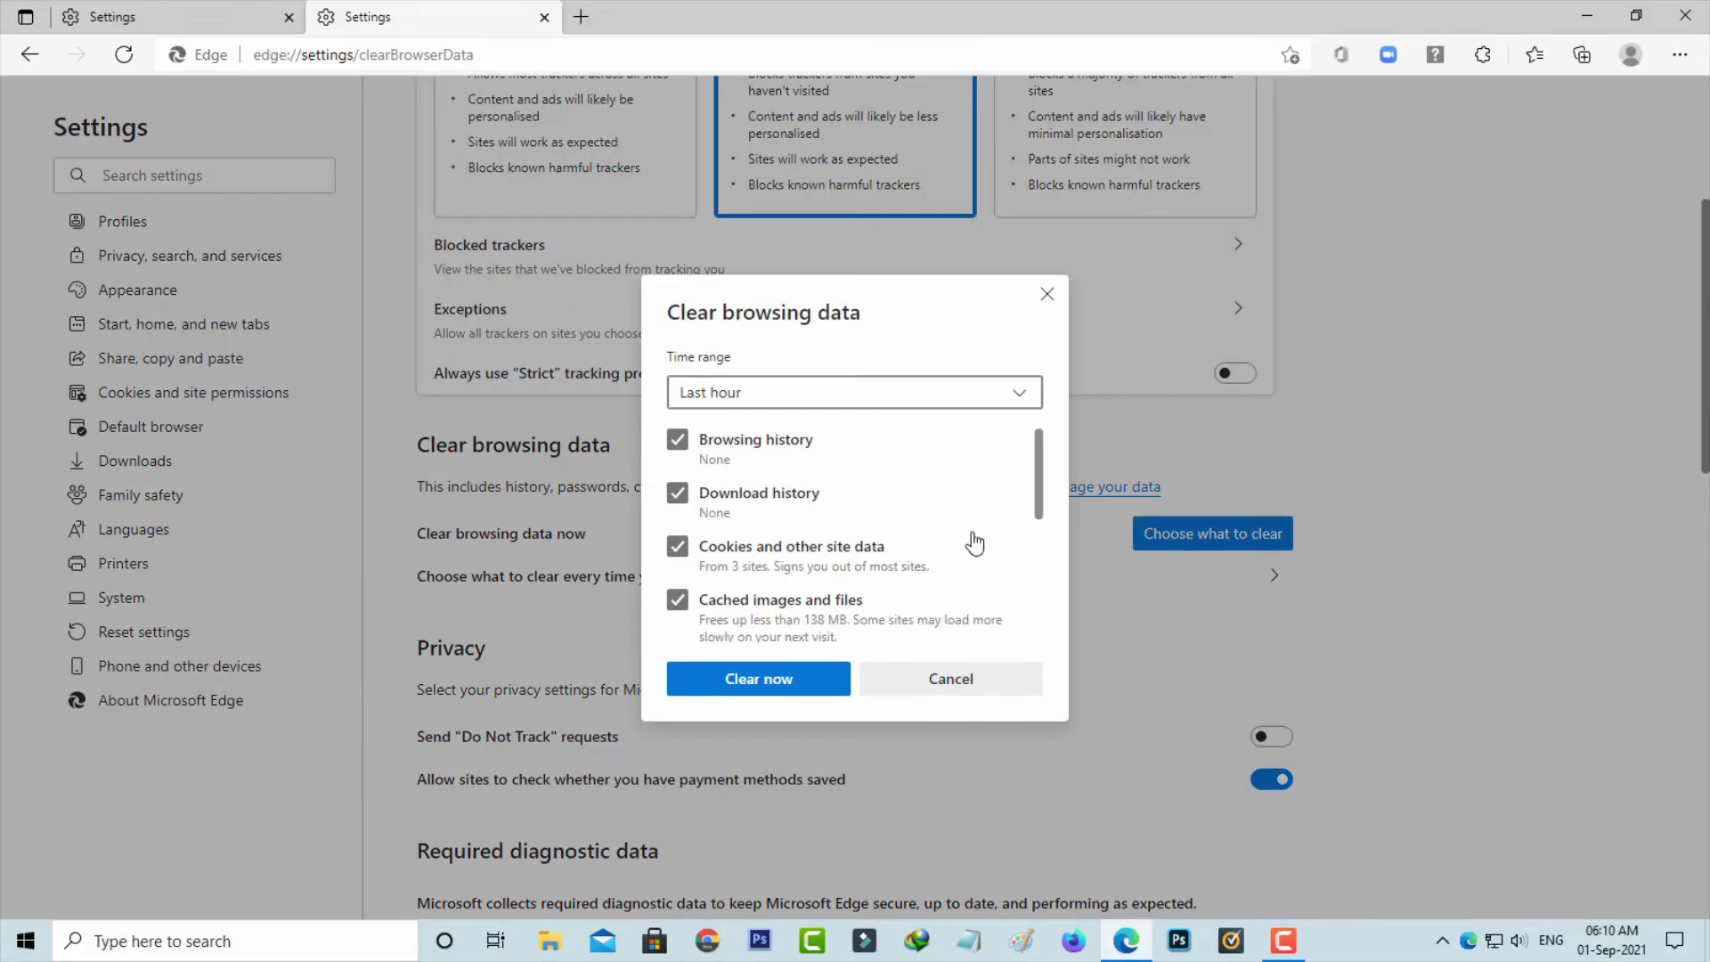
left_click(887, 392)
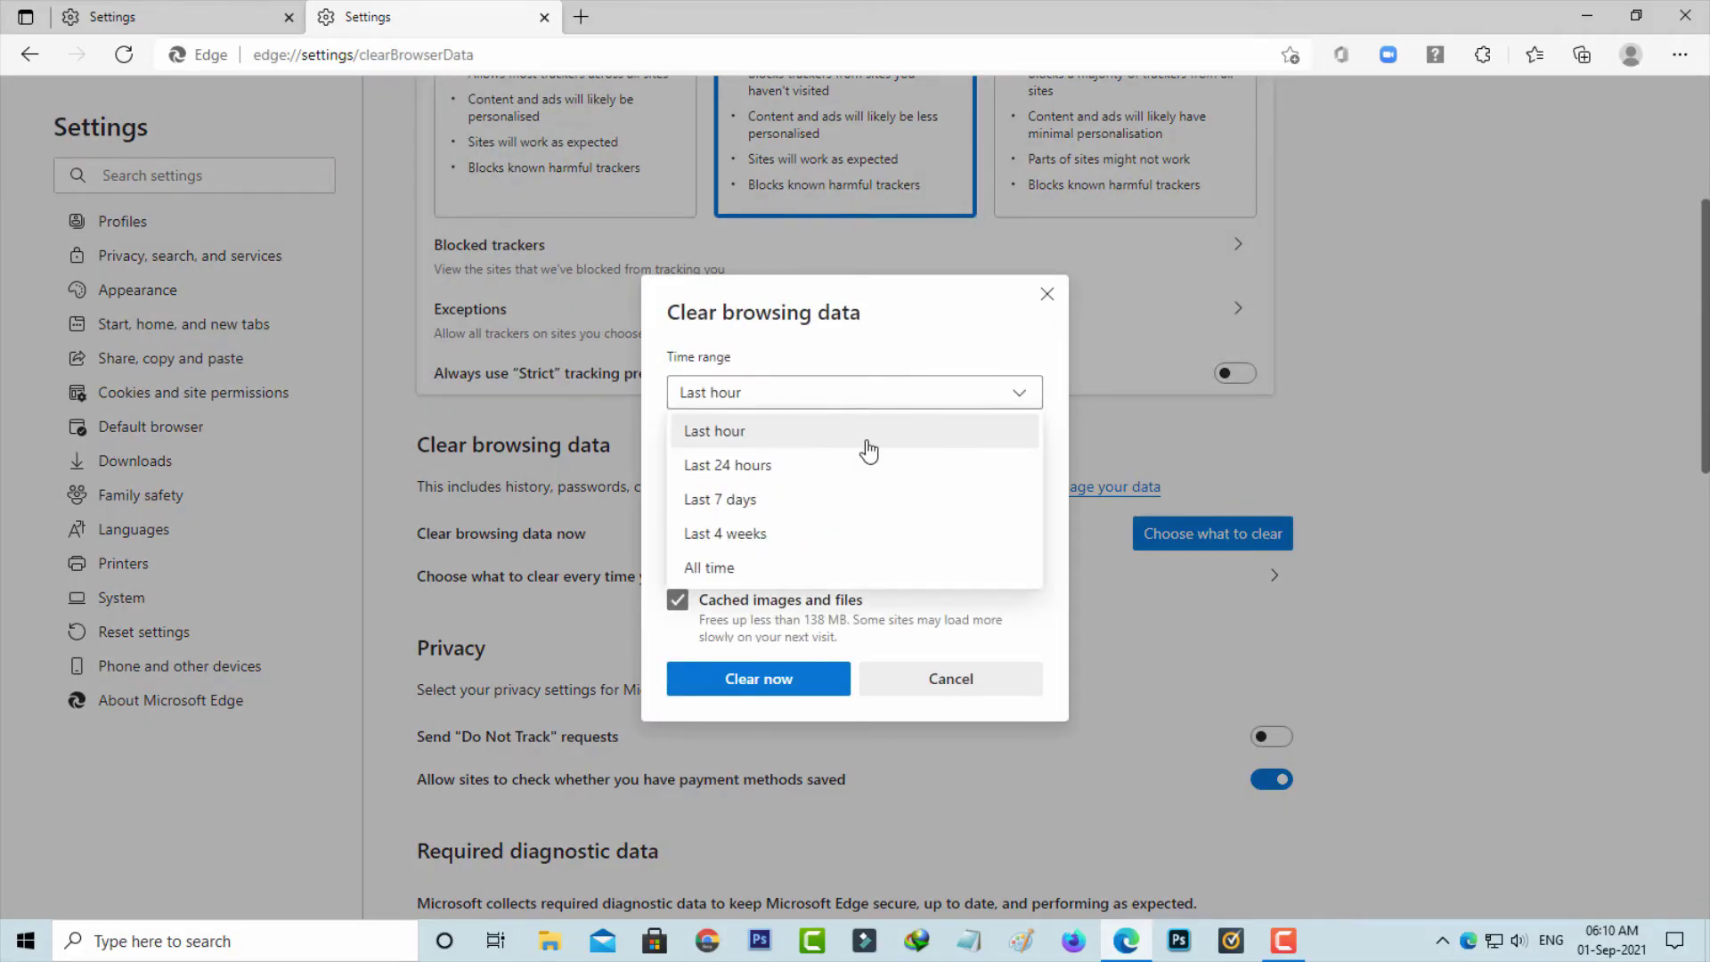
left_click(844, 569)
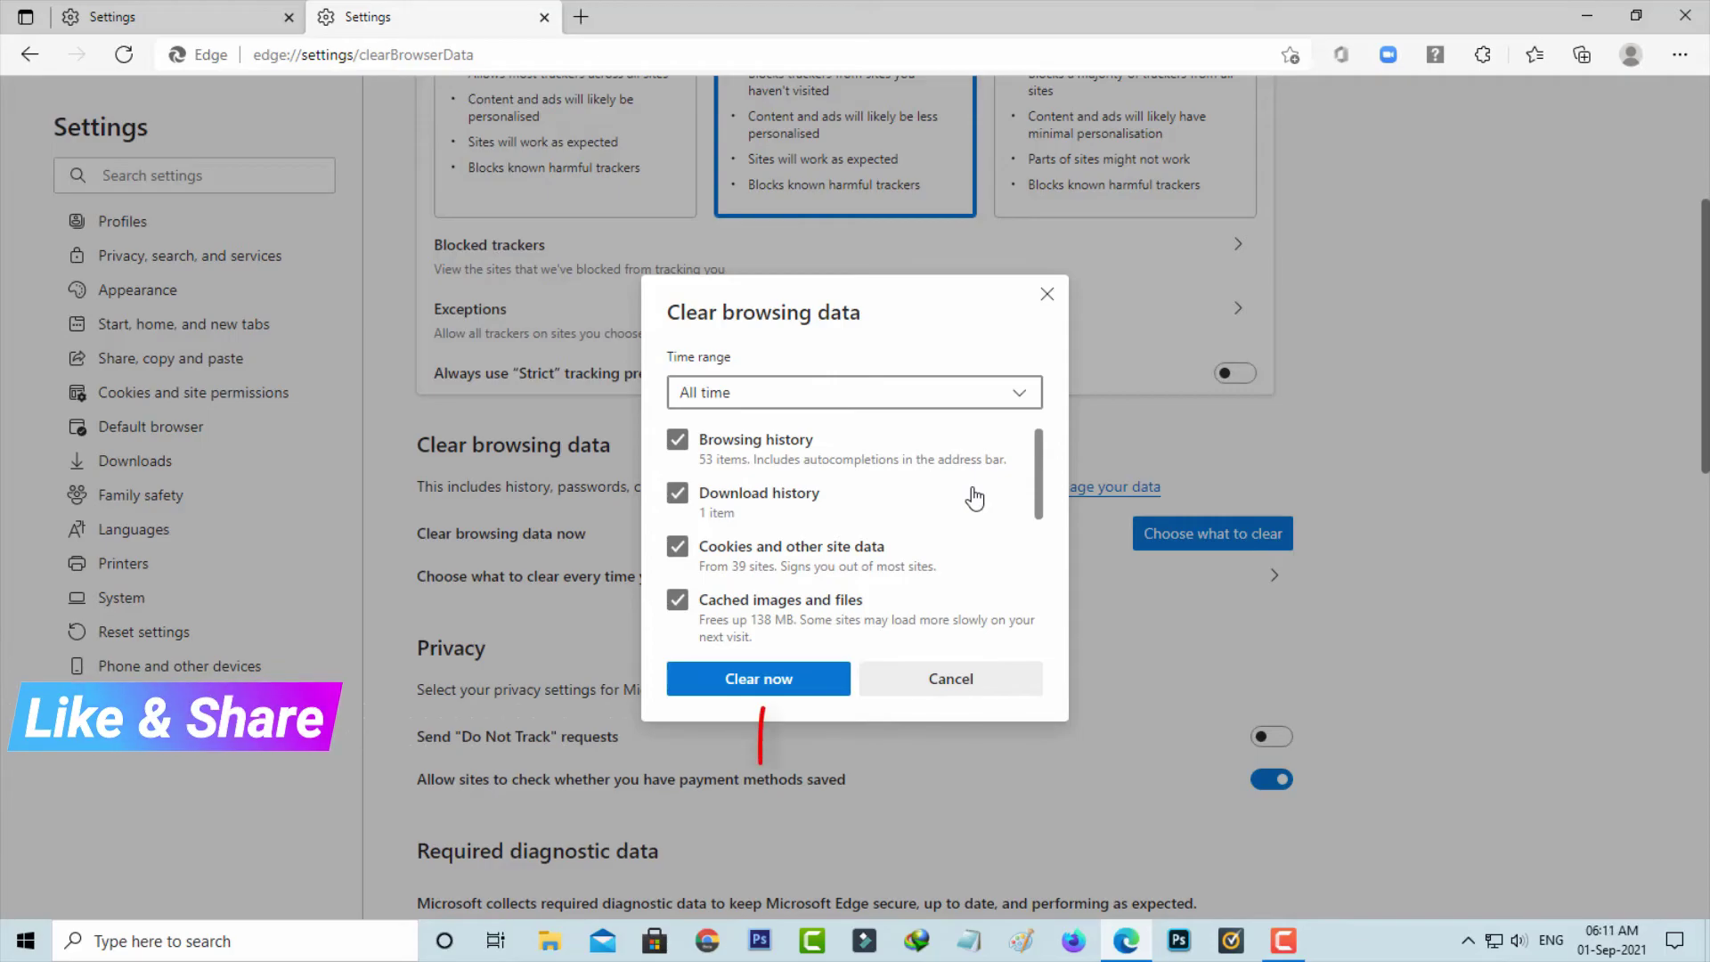
left_click(812, 680)
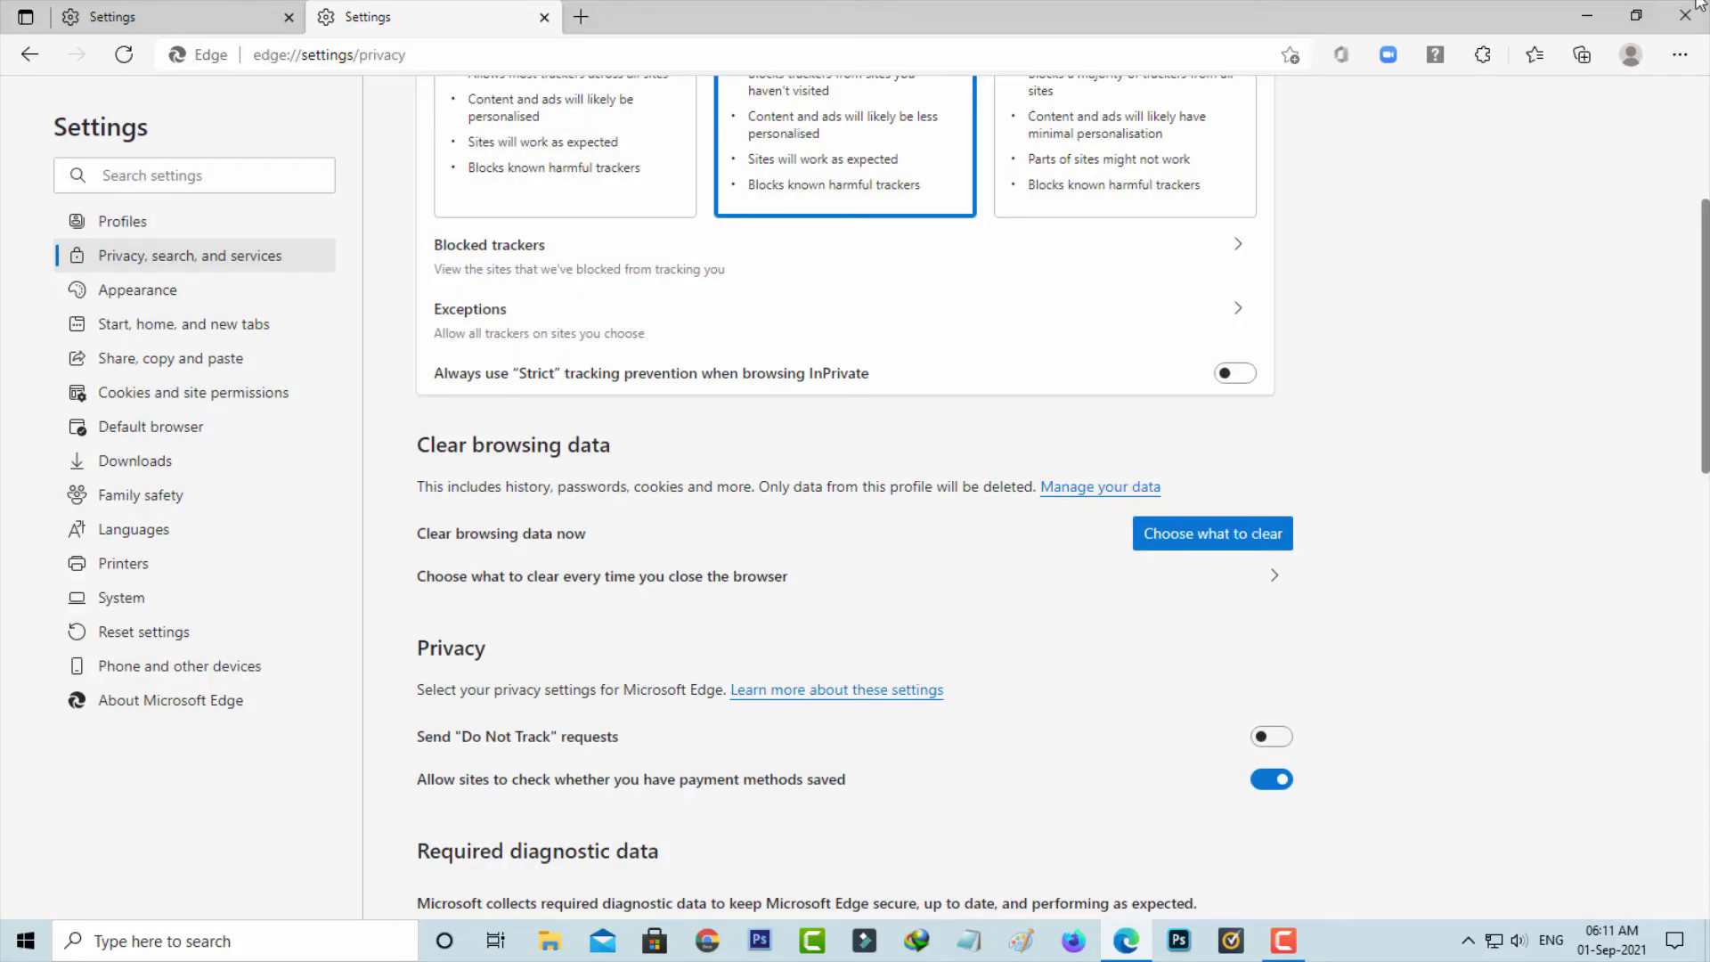
left_click(1685, 15)
Open the Shut Down Windows dialog with Alt+F4 and choose Restart
key("alt+F4")
key("Down")
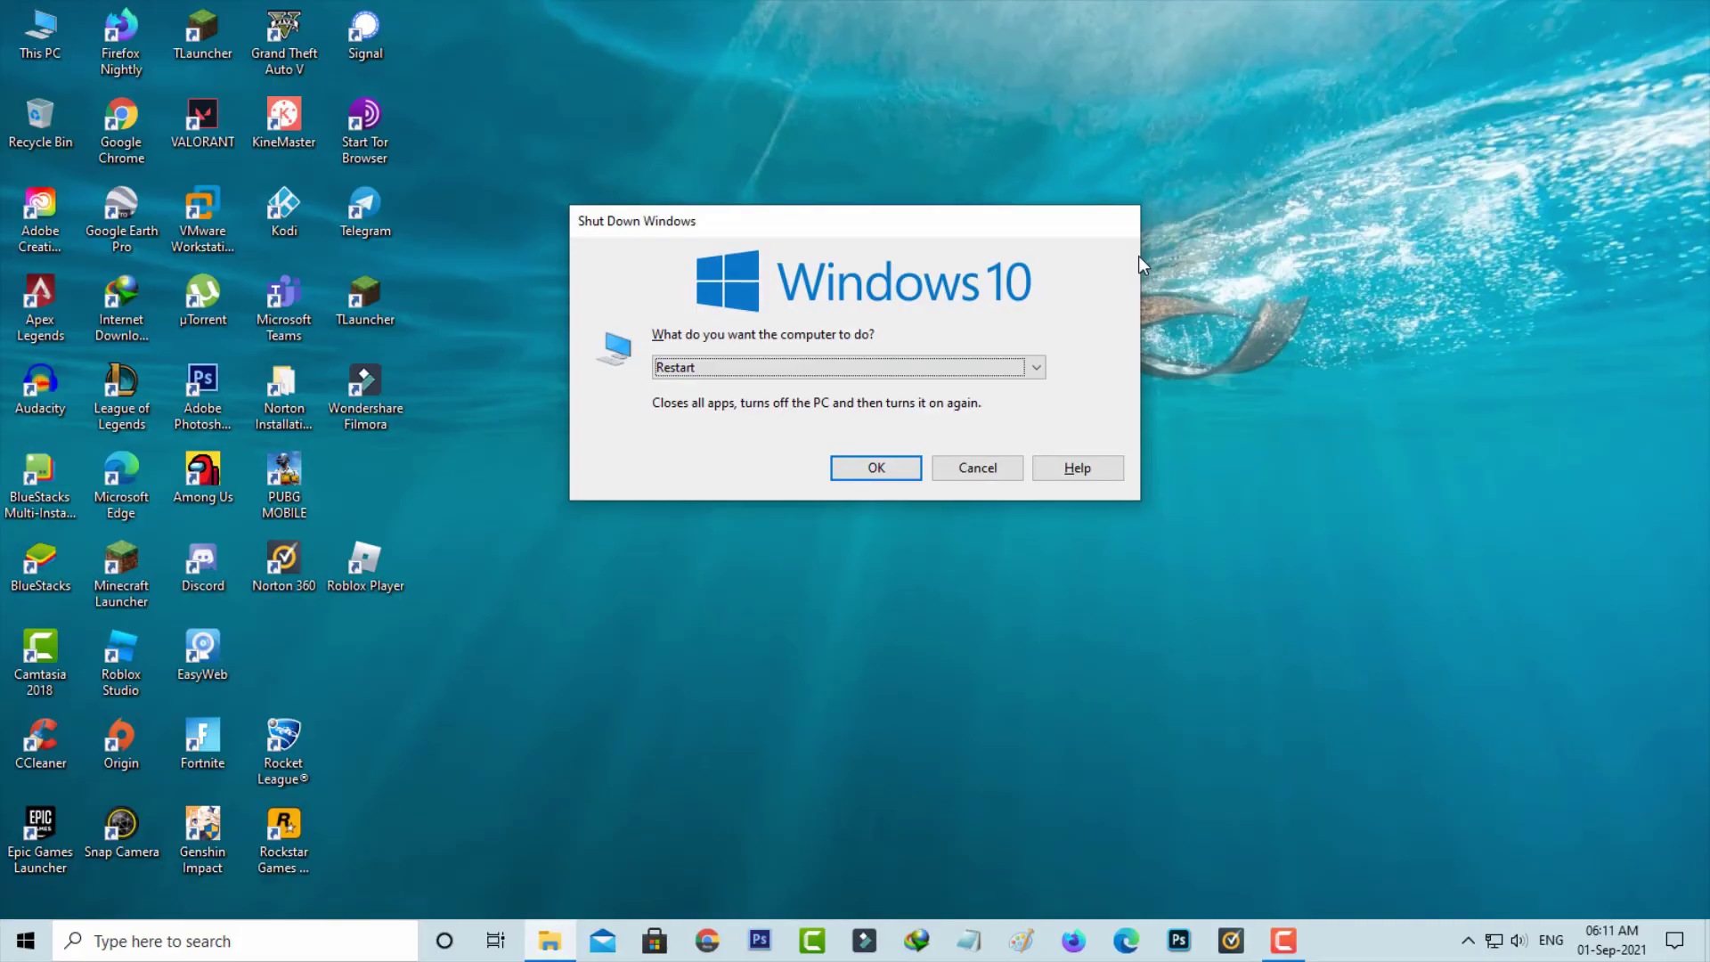